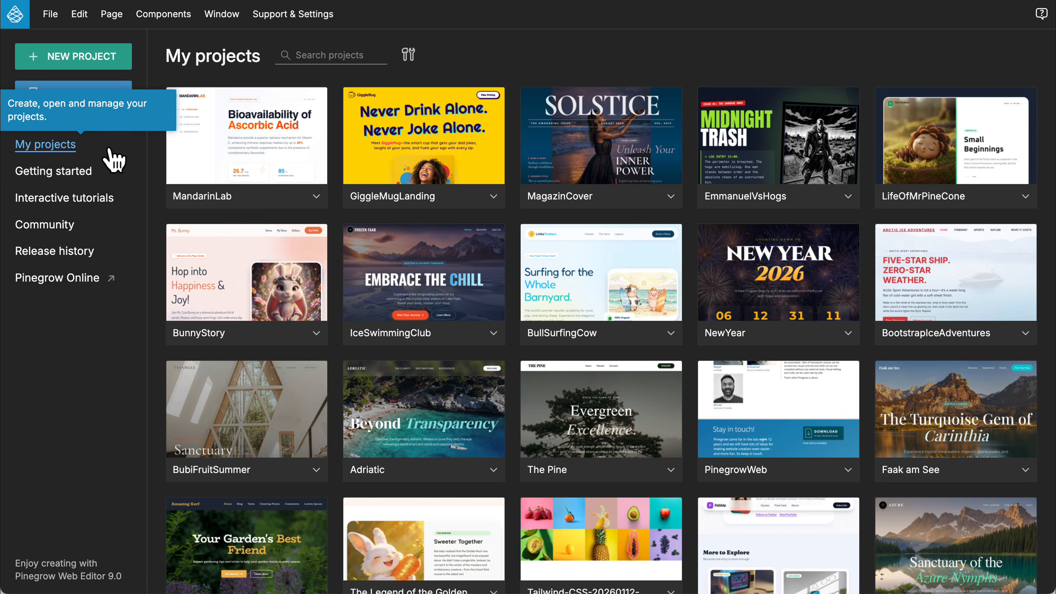
- Look through the start screen's Getting started, Interactive tutorials, Community and Release history pages
{"action": "left_click", "coordinate": [66, 171]}
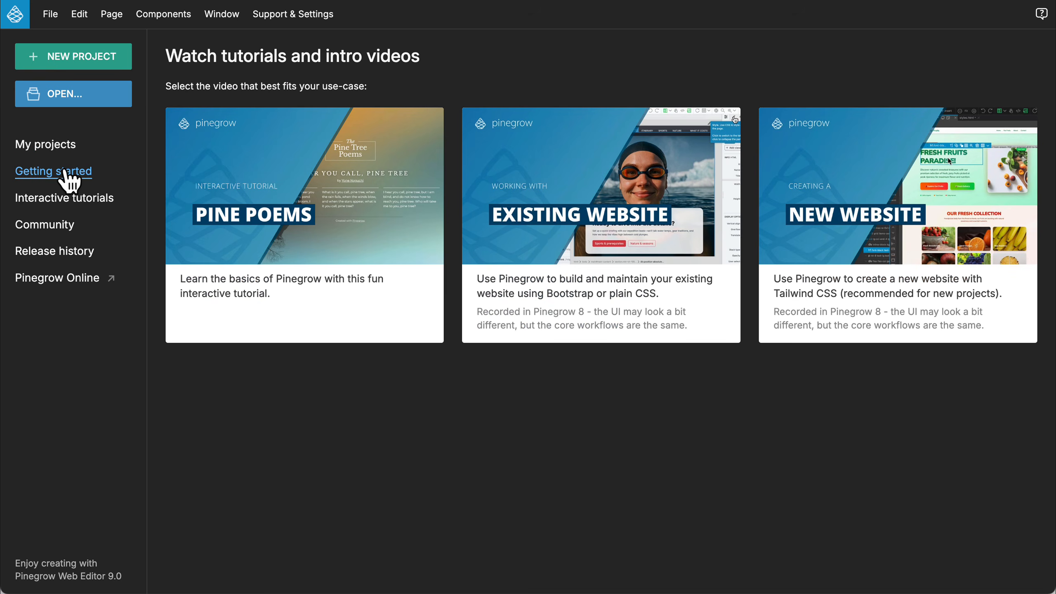
{"action": "left_click", "coordinate": [66, 202]}
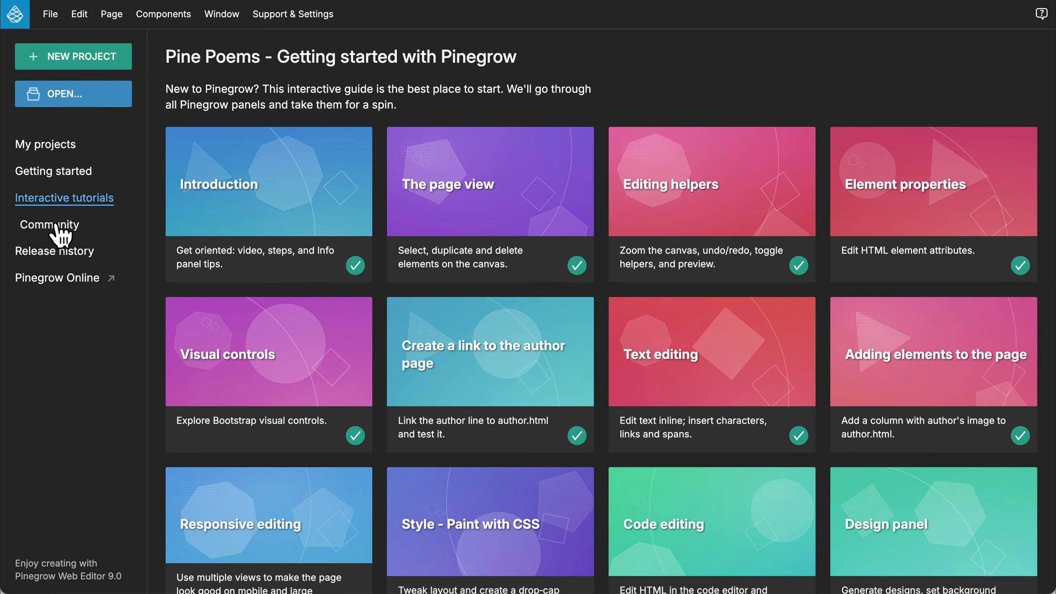
{"action": "left_click", "coordinate": [58, 228]}
{"action": "left_click", "coordinate": [62, 254]}
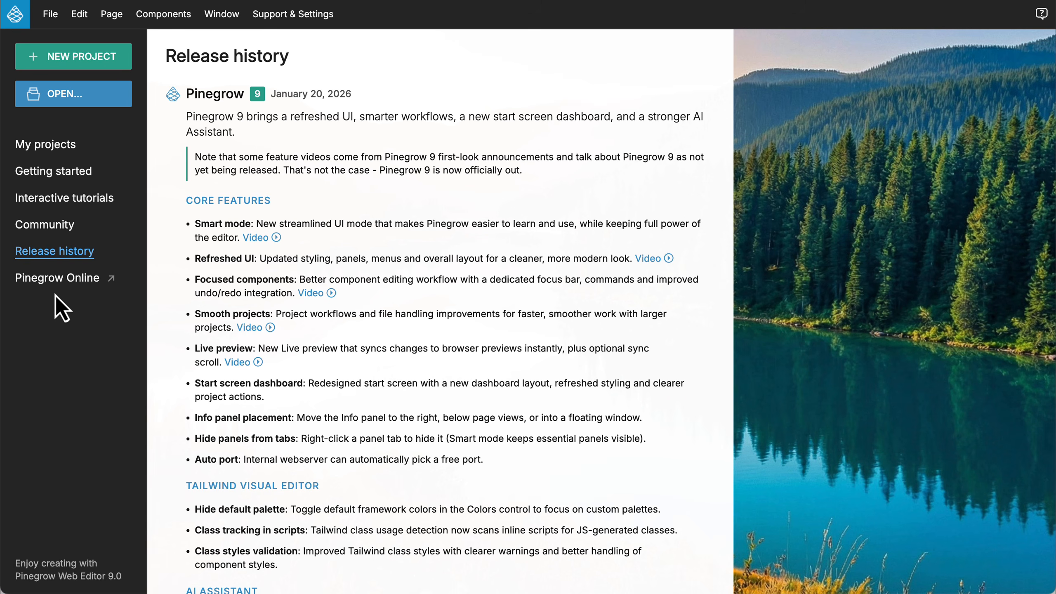
- Return to the list of projects and open the MandarinLab project
{"action": "left_click", "coordinate": [43, 143]}
{"action": "left_click", "coordinate": [219, 139]}
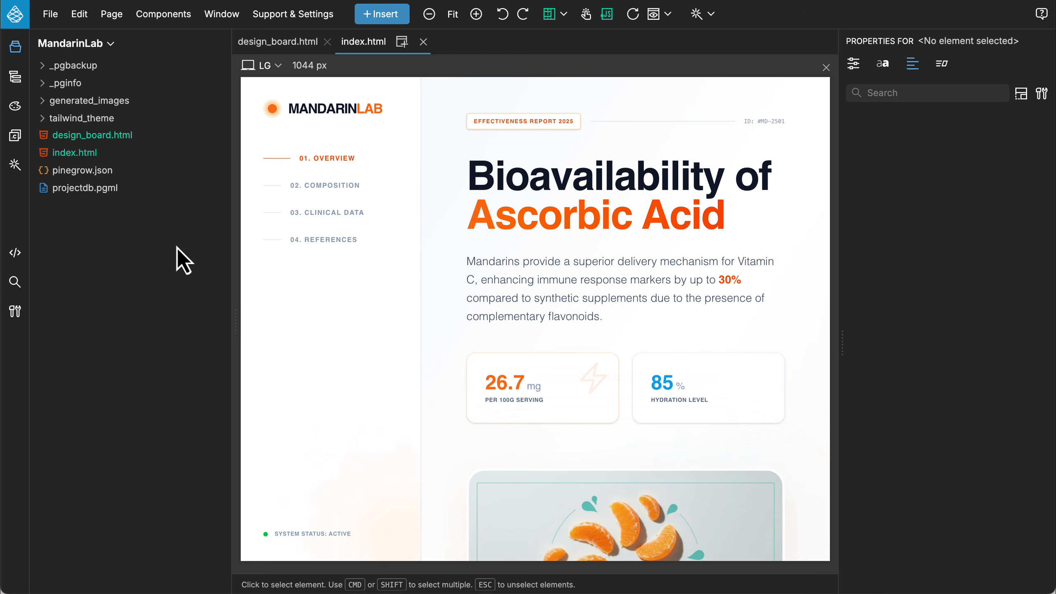
- Look through the project's element tree, design settings, component library and AI assistant, and return to the project files
{"action": "left_click", "coordinate": [15, 77]}
{"action": "left_click", "coordinate": [15, 106]}
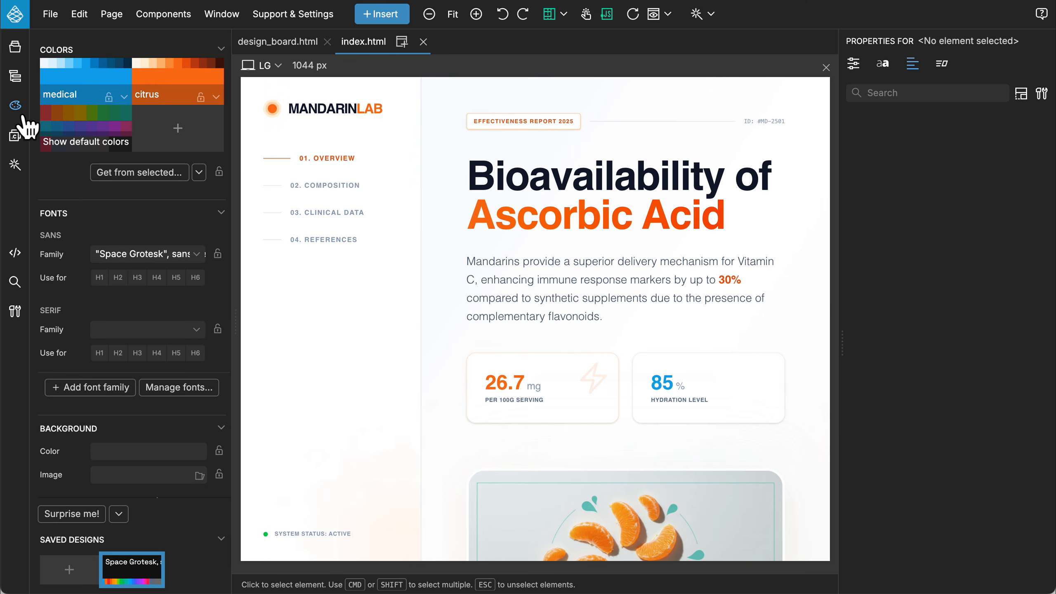
{"action": "left_click", "coordinate": [15, 135]}
{"action": "left_click", "coordinate": [15, 165]}
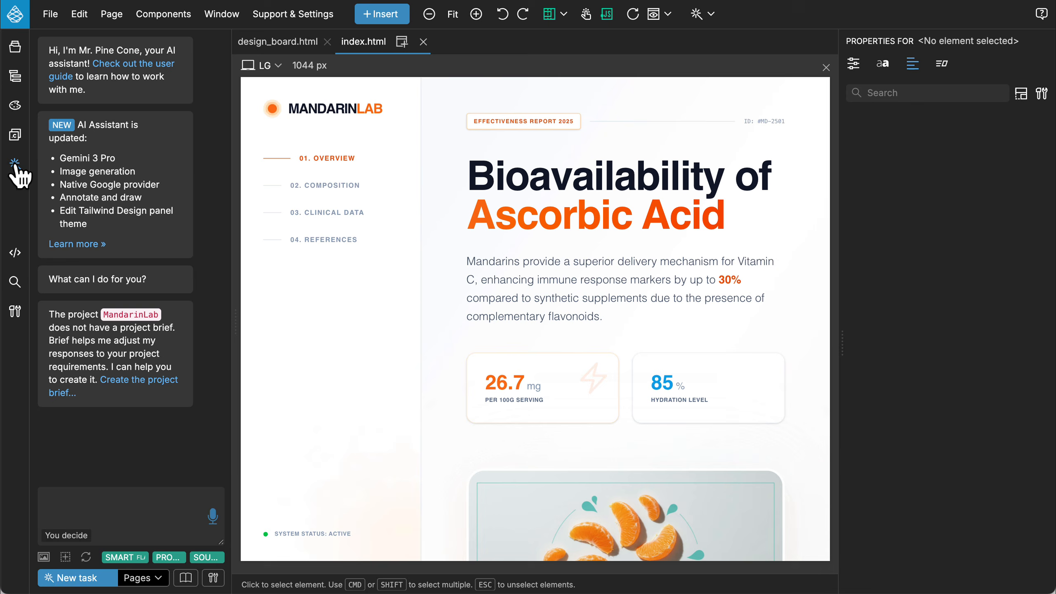
{"action": "left_click", "coordinate": [15, 47]}
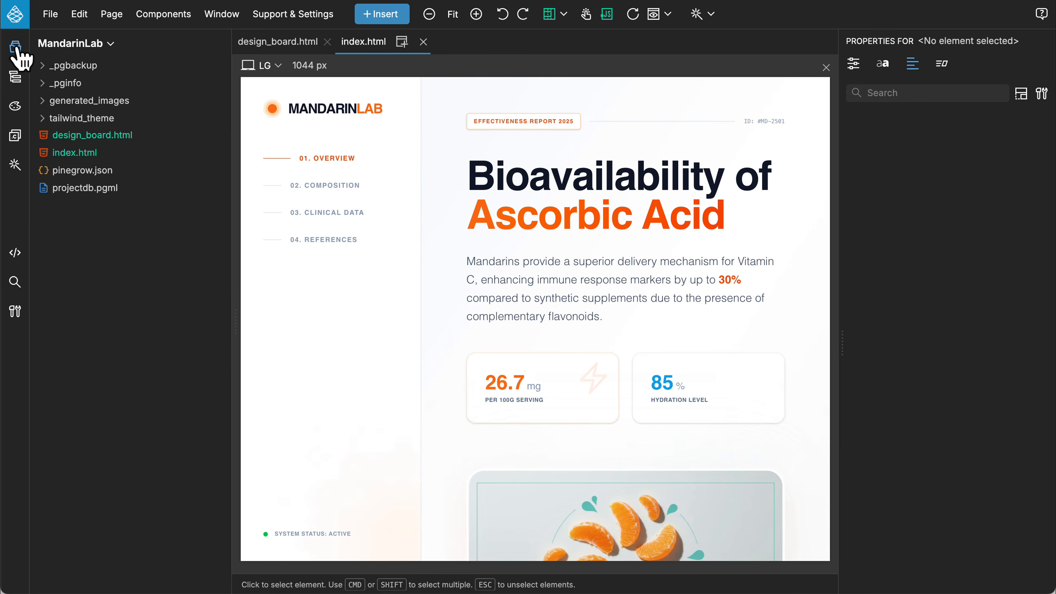
- Select the main "Bioavailability of Ascorbic Acid" heading and view its element properties and its class styling
{"action": "left_click", "coordinate": [526, 185]}
{"action": "left_click", "coordinate": [854, 64]}
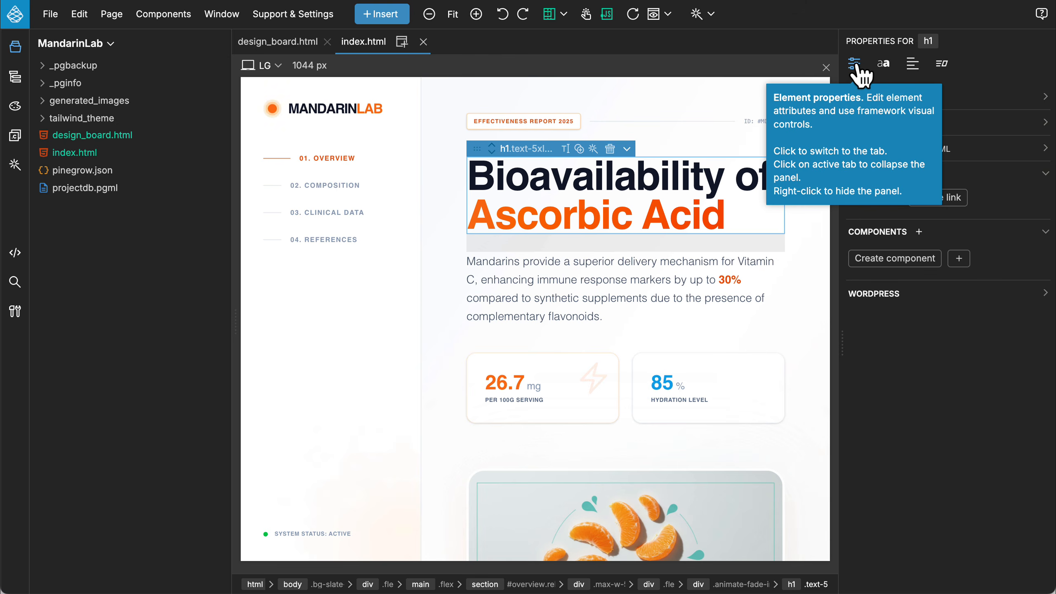
{"action": "left_click", "coordinate": [884, 65]}
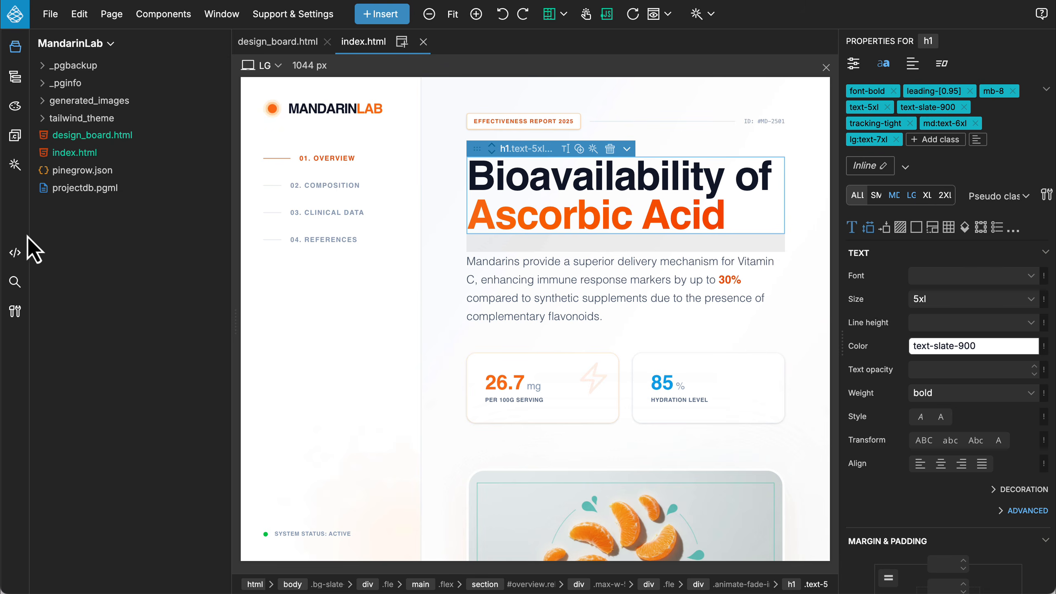
- View the page's code editor, the Find & Replace tool and the project's configuration options, closing each tool after viewing
{"action": "left_click", "coordinate": [16, 253]}
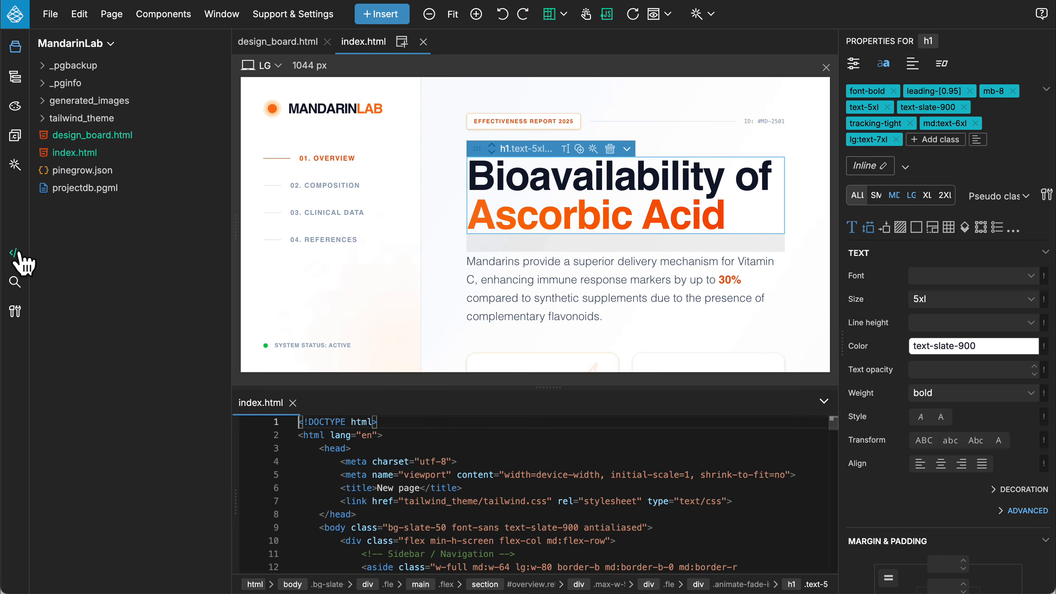
{"action": "left_click", "coordinate": [16, 253]}
{"action": "left_click", "coordinate": [15, 282]}
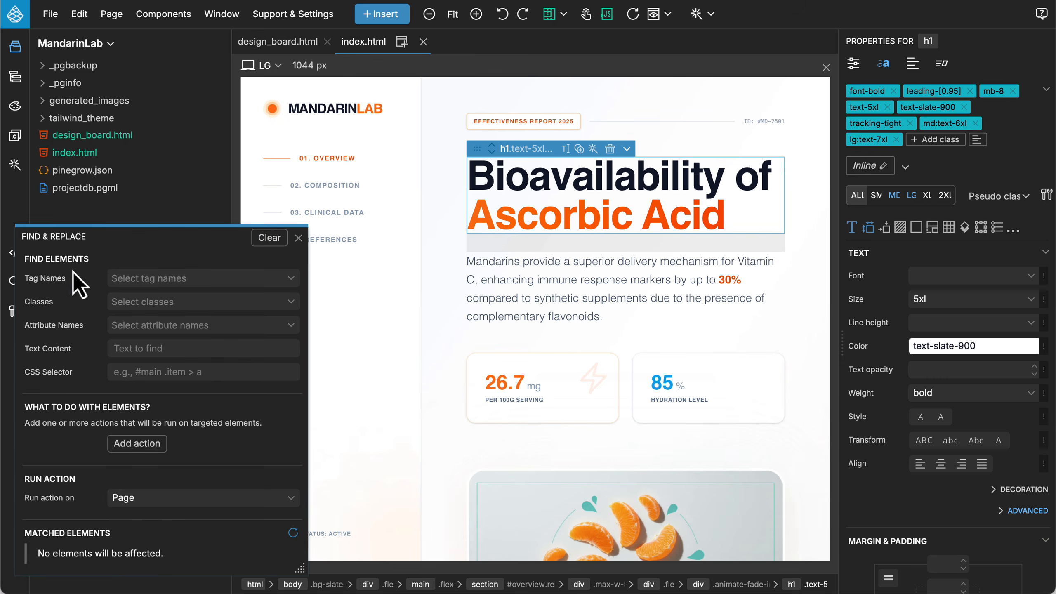
{"action": "left_click", "coordinate": [297, 236]}
{"action": "left_click", "coordinate": [16, 311]}
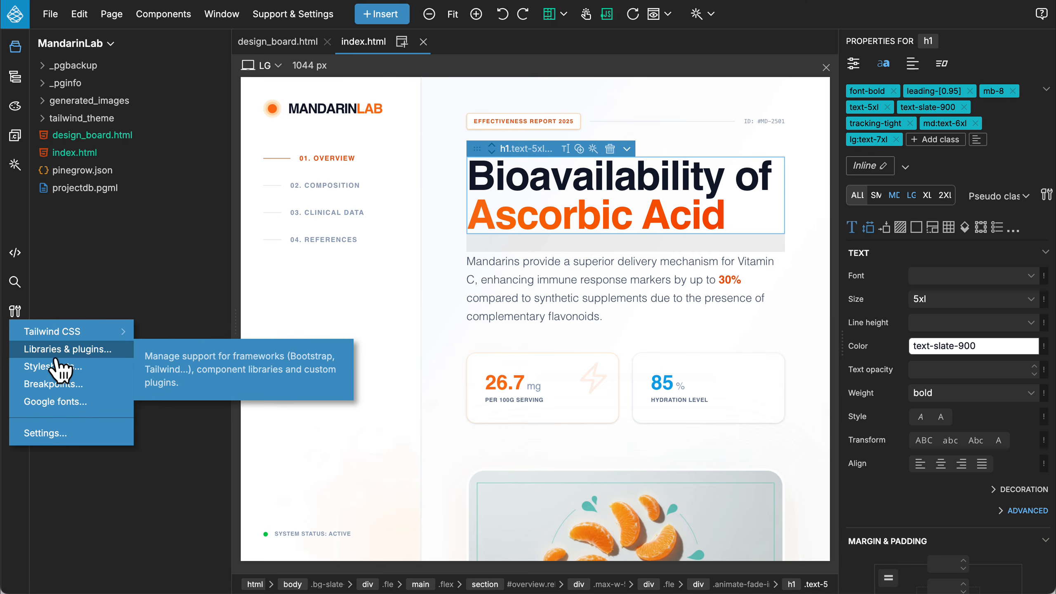
- Collapse the project files and element properties areas to enlarge the page view, and expand both again
{"action": "left_click", "coordinate": [16, 52]}
{"action": "left_click", "coordinate": [16, 52]}
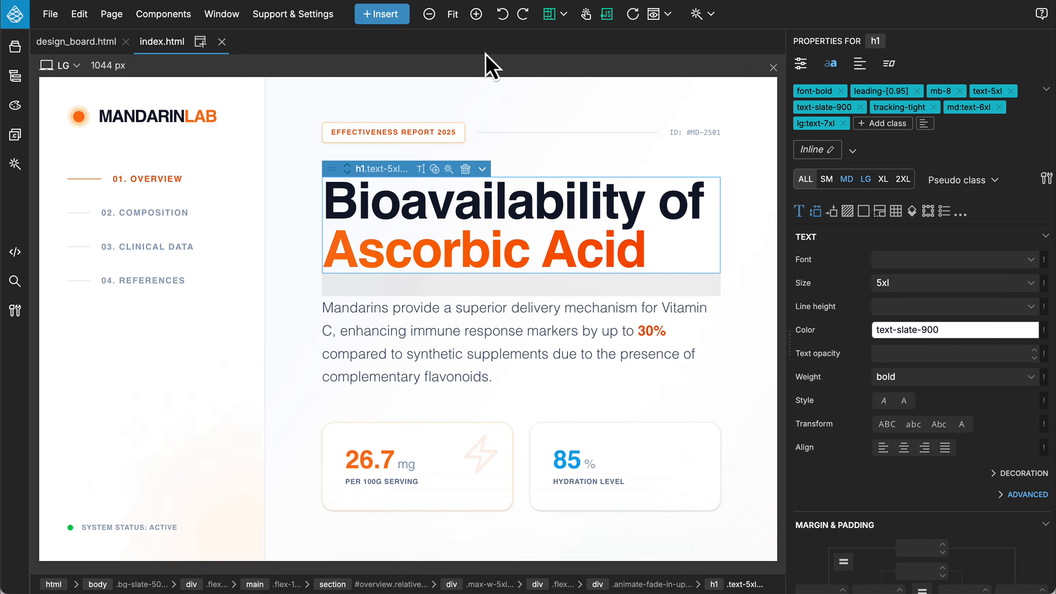
{"action": "left_click", "coordinate": [848, 65]}
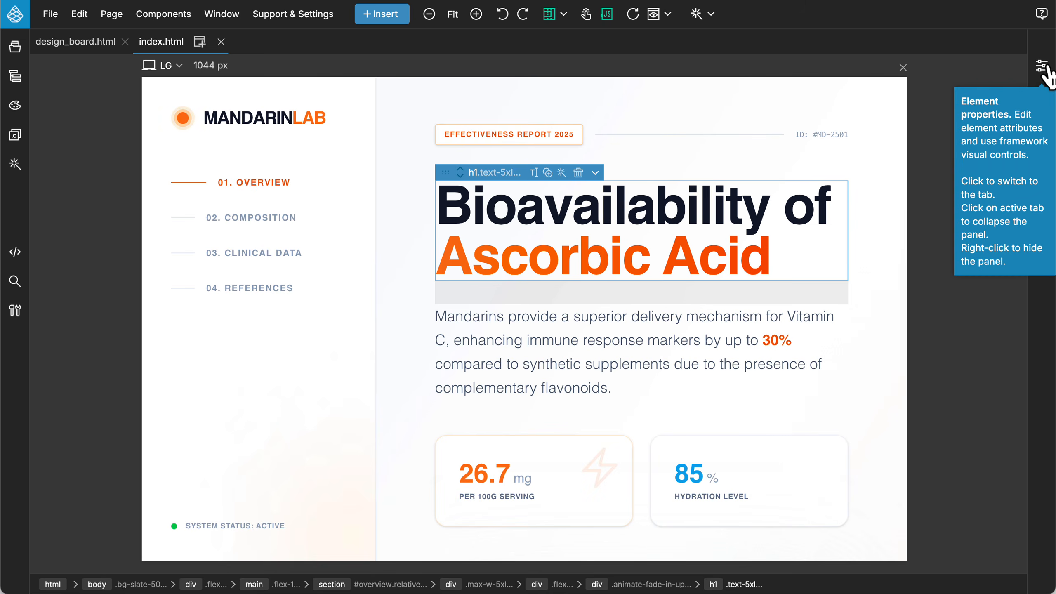
{"action": "left_click", "coordinate": [1042, 68]}
{"action": "left_click", "coordinate": [15, 47]}
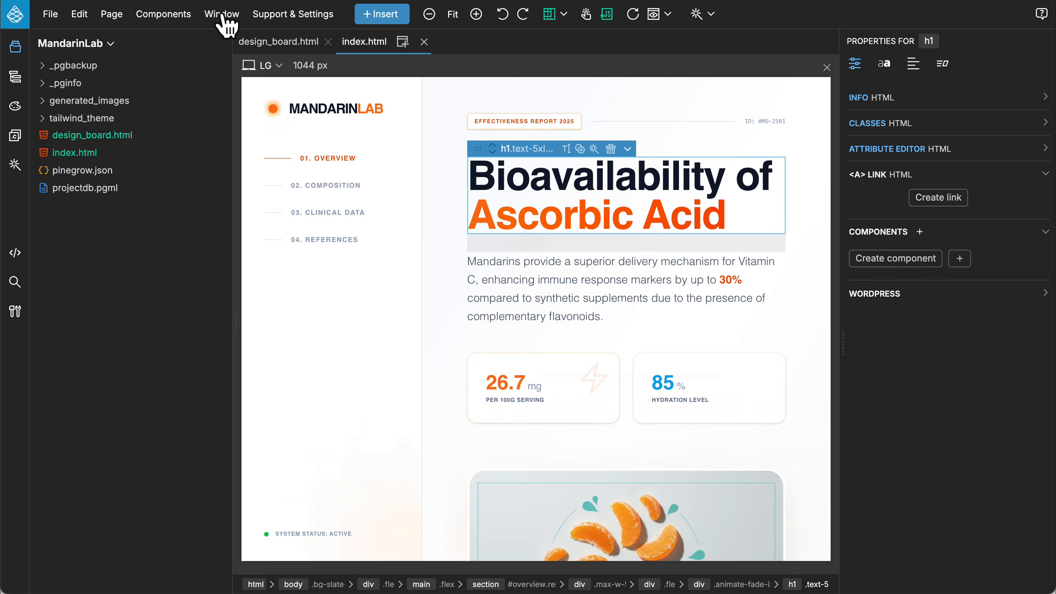
- Switch the workspace to the Large (4 columns) layout and narrow the properties column
{"action": "left_click", "coordinate": [221, 13]}
{"action": "mouse_move", "coordinate": [265, 89]}
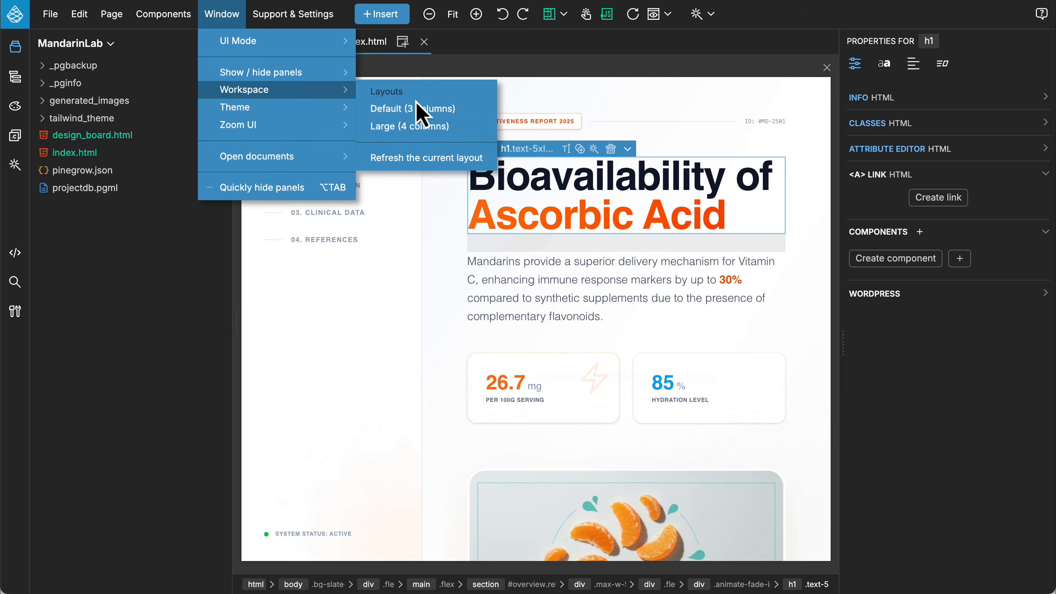
{"action": "left_click", "coordinate": [417, 130]}
{"action": "left_click_drag", "start_coordinate": [690, 194], "coordinate": [827, 187]}
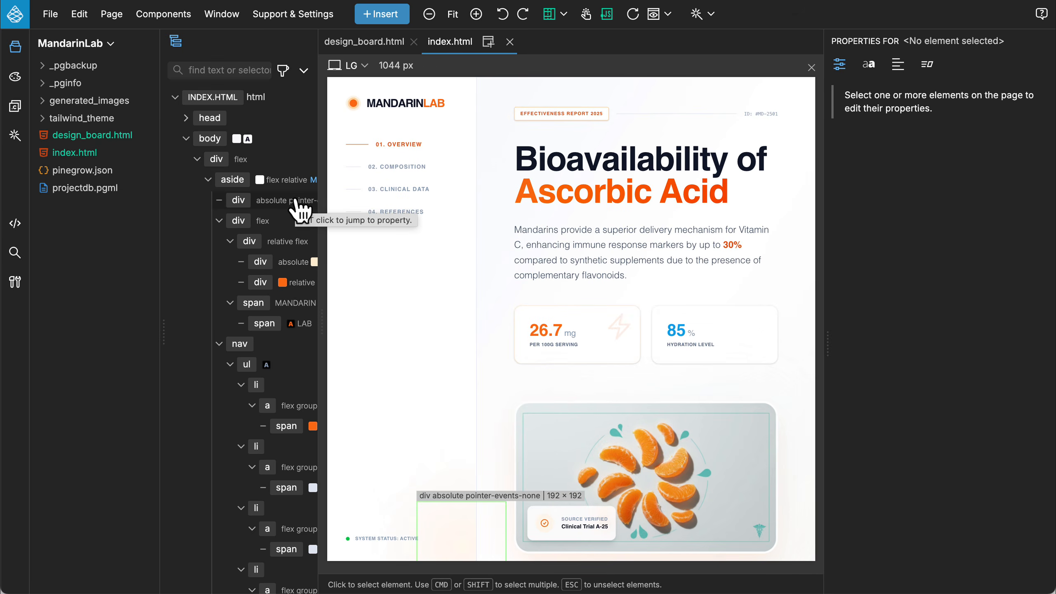
- Switch the workspace back to the Default (3 columns) layout and narrow the properties column to widen the page view
{"action": "left_click", "coordinate": [221, 14]}
{"action": "mouse_move", "coordinate": [254, 90]}
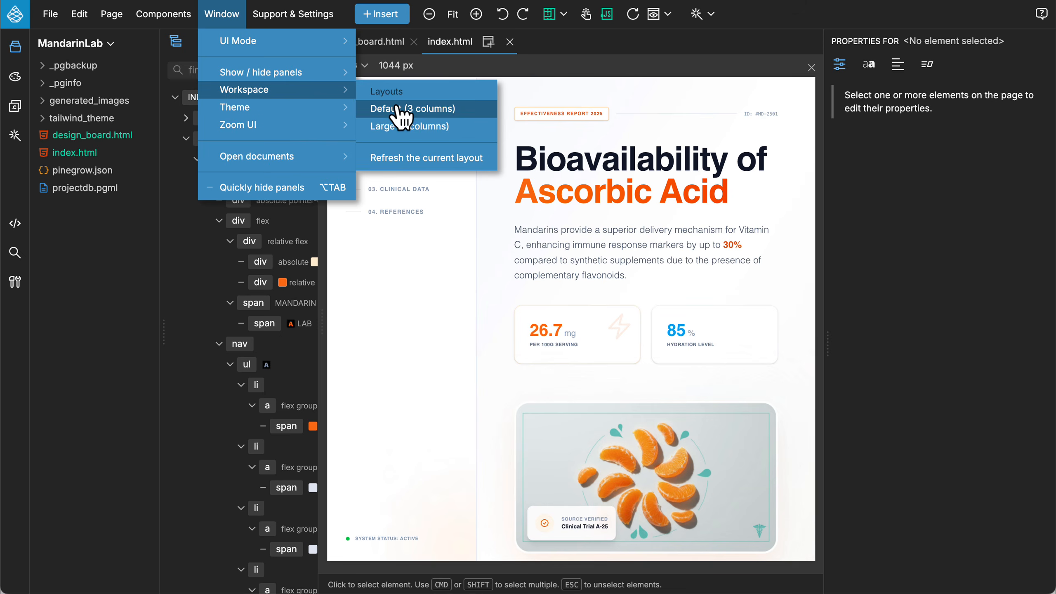
{"action": "left_click", "coordinate": [395, 107]}
{"action": "left_click_drag", "start_coordinate": [648, 147], "coordinate": [795, 146]}
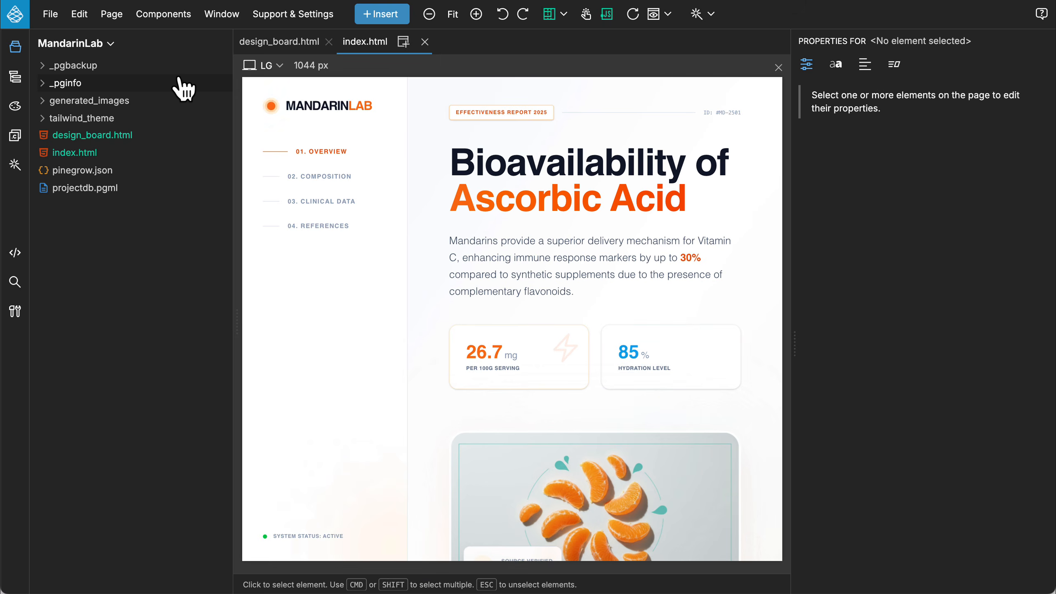
- View the available UI modes, Smart and Flexible, without changing the current one
{"action": "left_click", "coordinate": [226, 18]}
{"action": "mouse_move", "coordinate": [260, 42]}
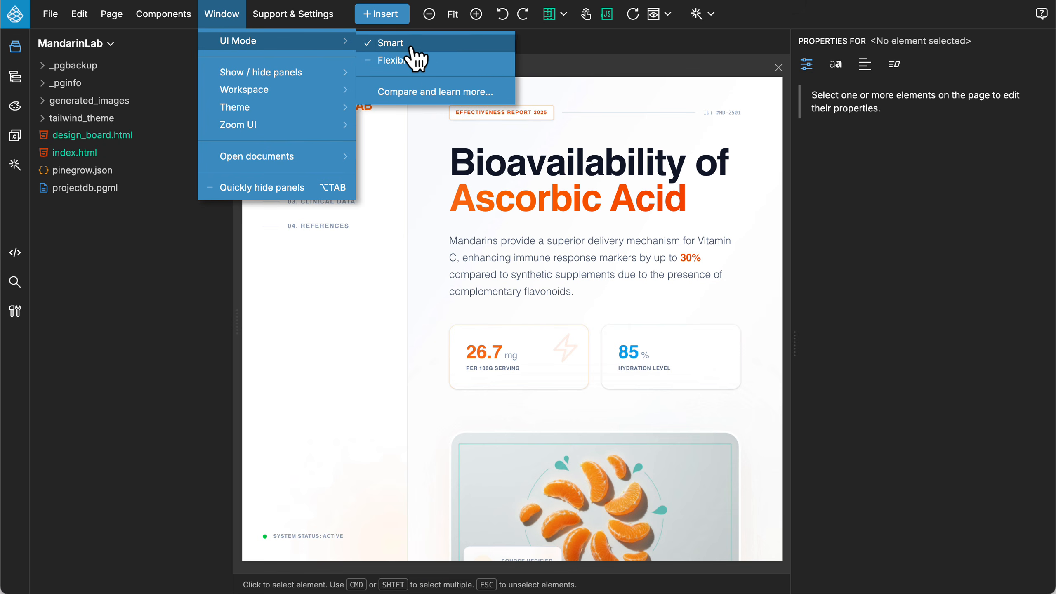
{"action": "left_click", "coordinate": [229, 18]}
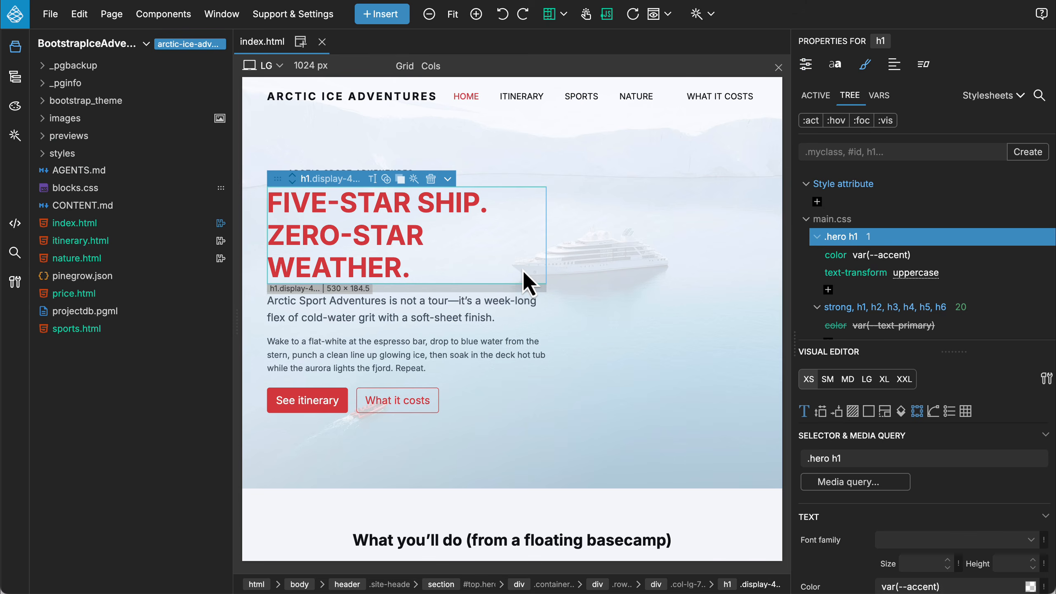
- Show the element properties and the page tree, and select the whole Ice Swimming card div
{"action": "left_click", "coordinate": [807, 64]}
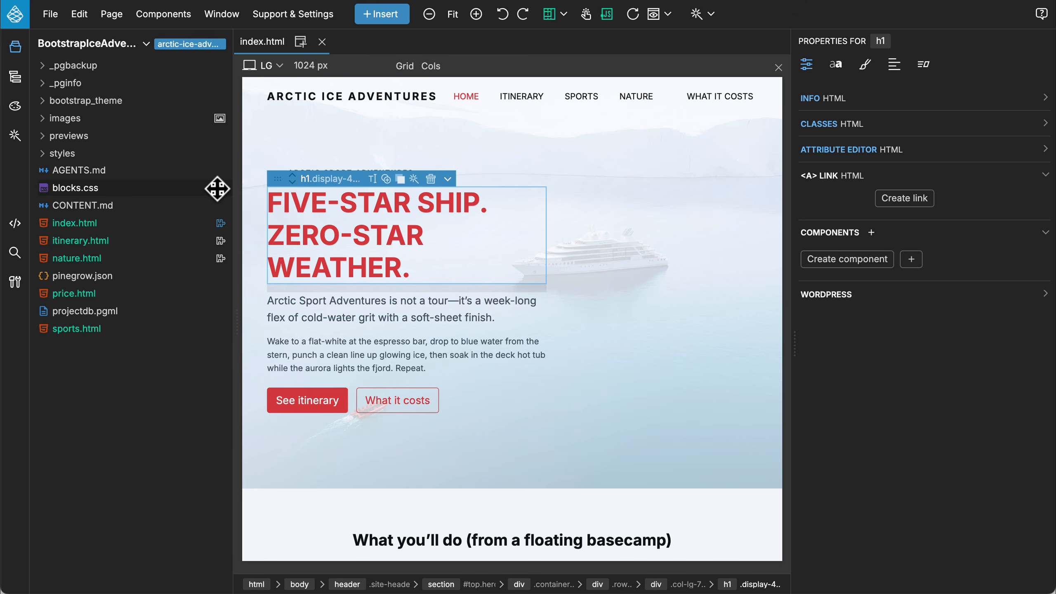
{"action": "left_click", "coordinate": [15, 77]}
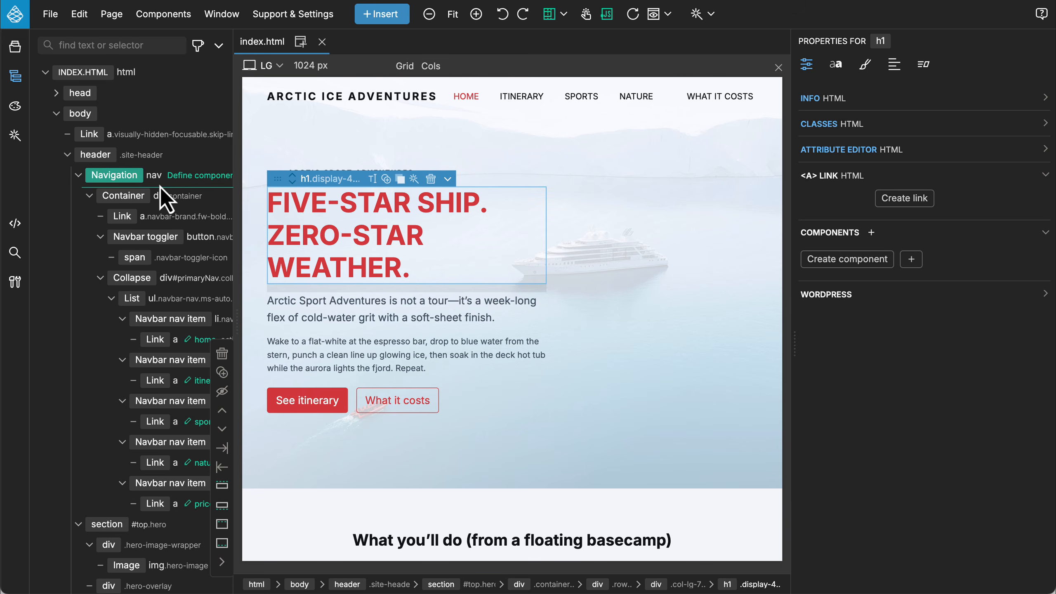
{"action": "scroll", "coordinate": [416, 206], "scroll_direction": "down", "scroll_amount": 10}
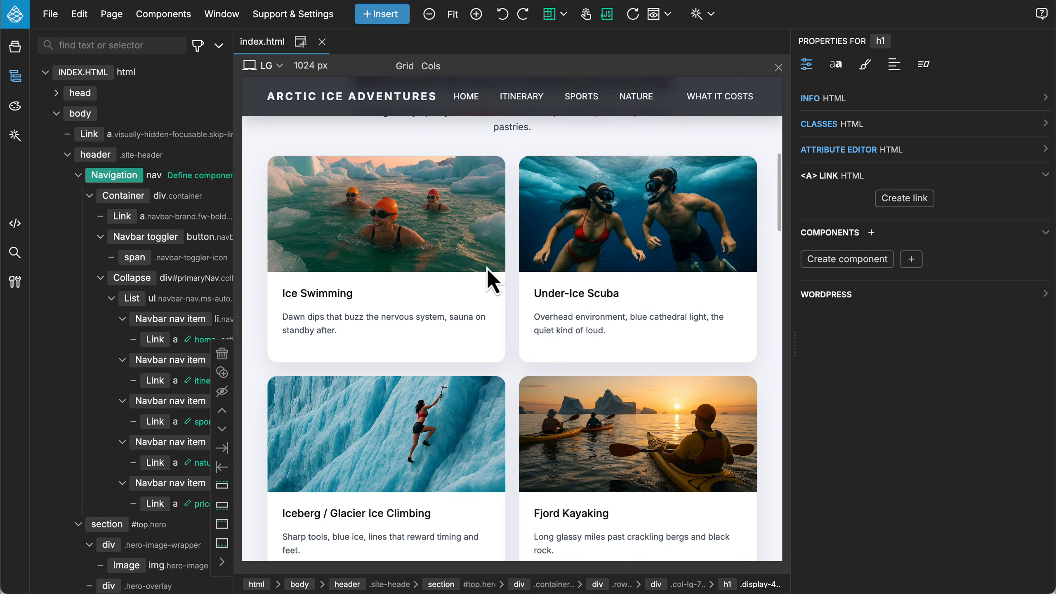
{"action": "left_click", "coordinate": [486, 267]}
{"action": "left_click", "coordinate": [166, 159]}
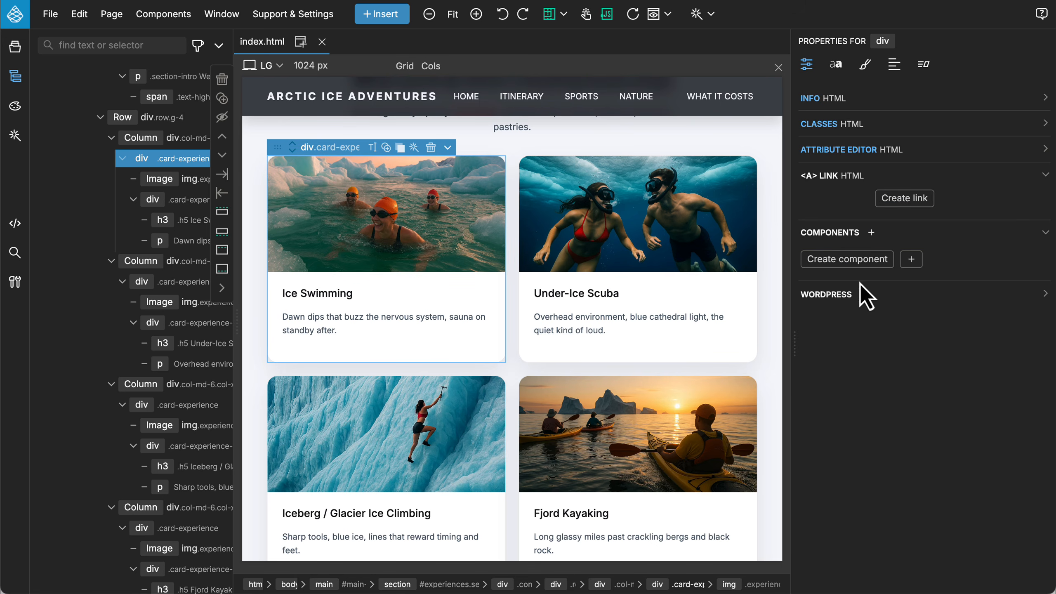
- Create a component from the Ice Swimming card with the id "card" and display name "Card", and finish creating it
{"action": "left_click", "coordinate": [840, 270]}
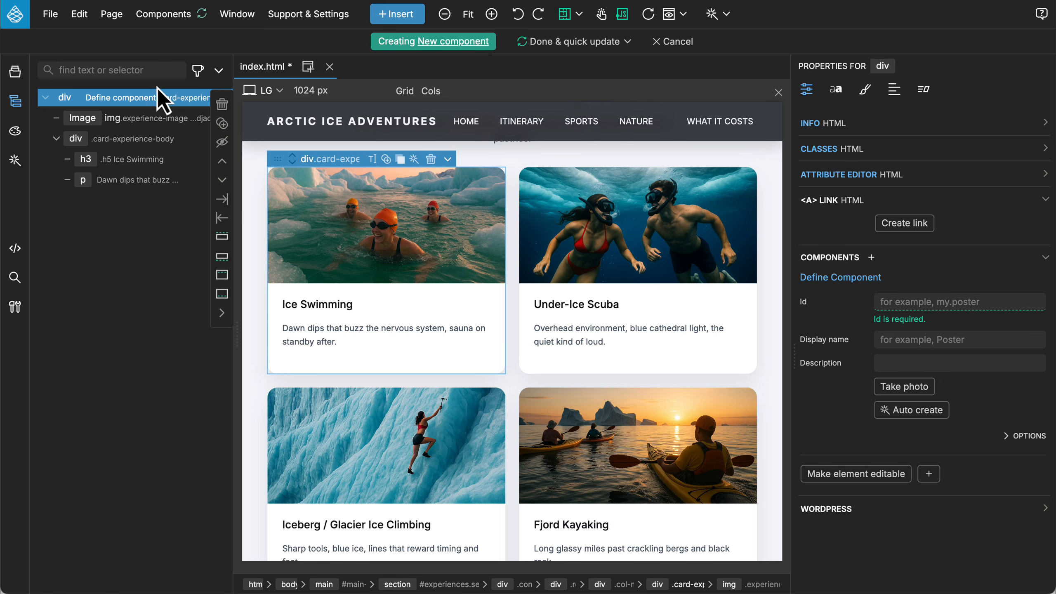
{"action": "left_click", "coordinate": [915, 300]}
{"action": "type", "text": "card"}
{"action": "key", "text": "Tab"}
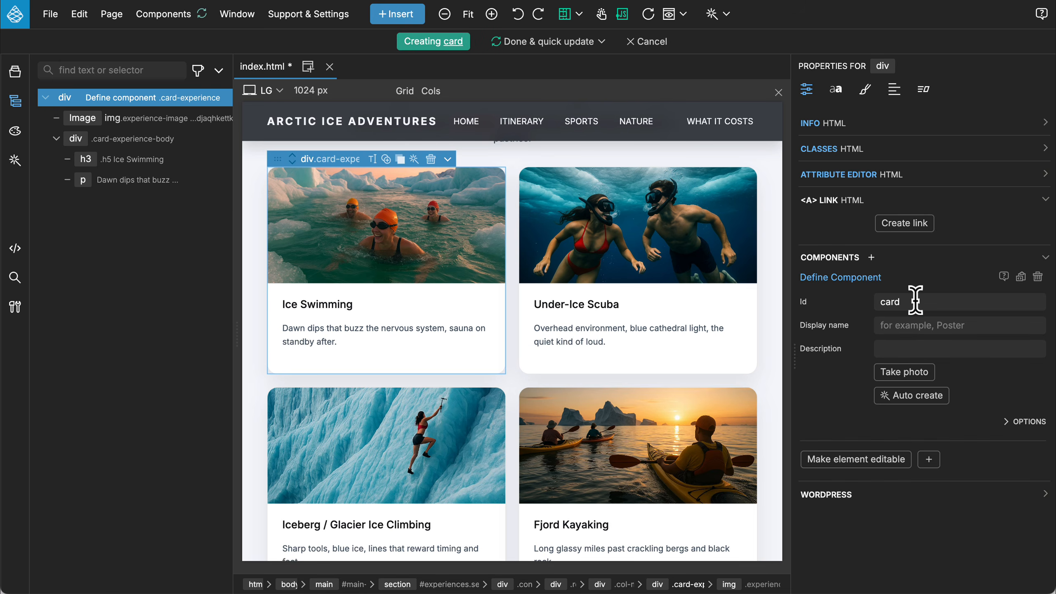
{"action": "type", "text": "Card"}
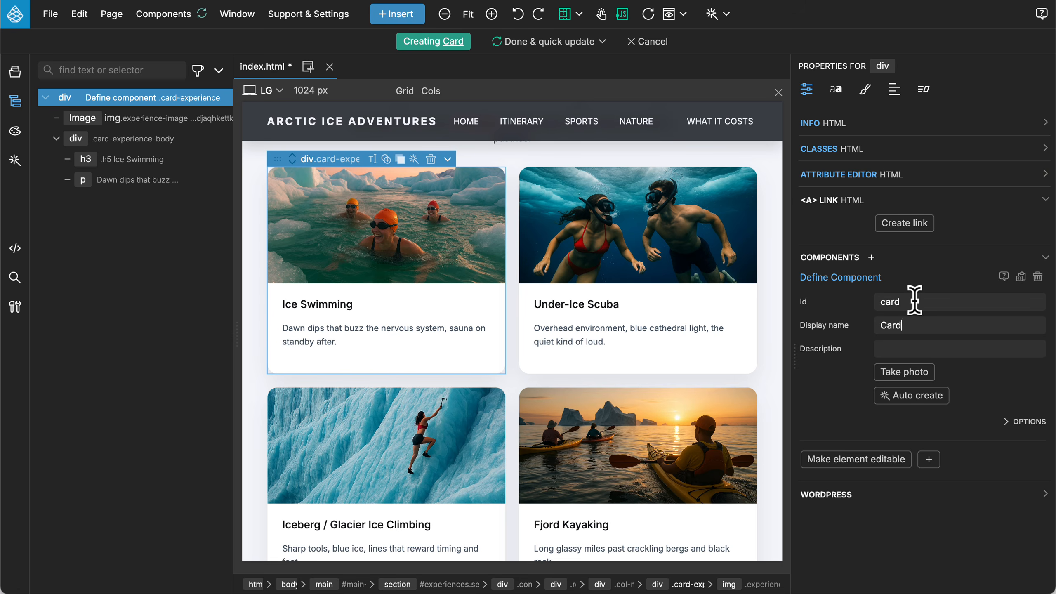
{"action": "left_click", "coordinate": [545, 41]}
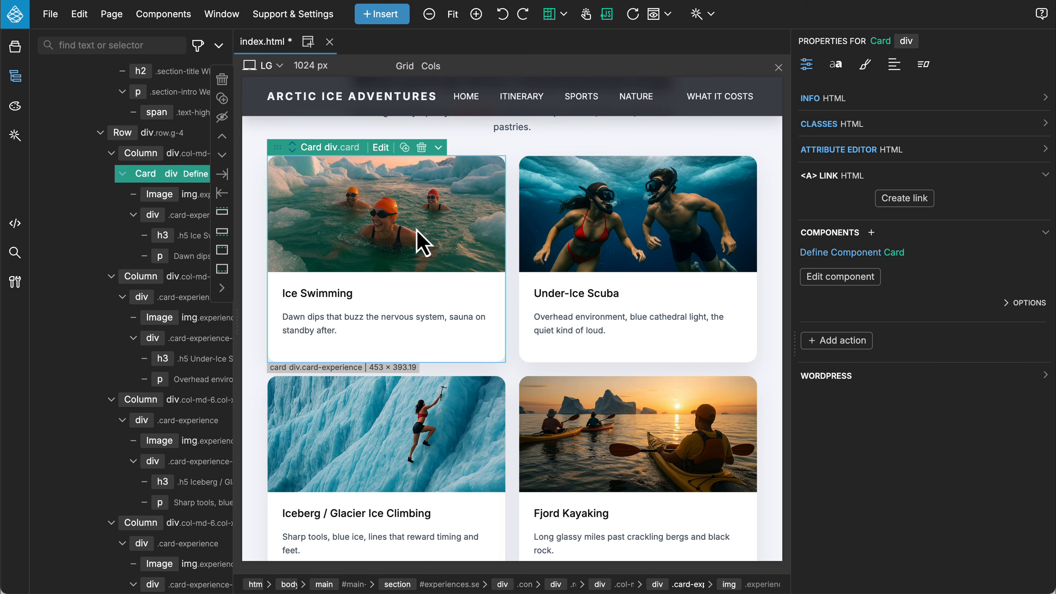
- Edit the Card component and make its image an editable area with the field id "image"
{"action": "left_click", "coordinate": [380, 148]}
{"action": "left_click", "coordinate": [276, 170]}
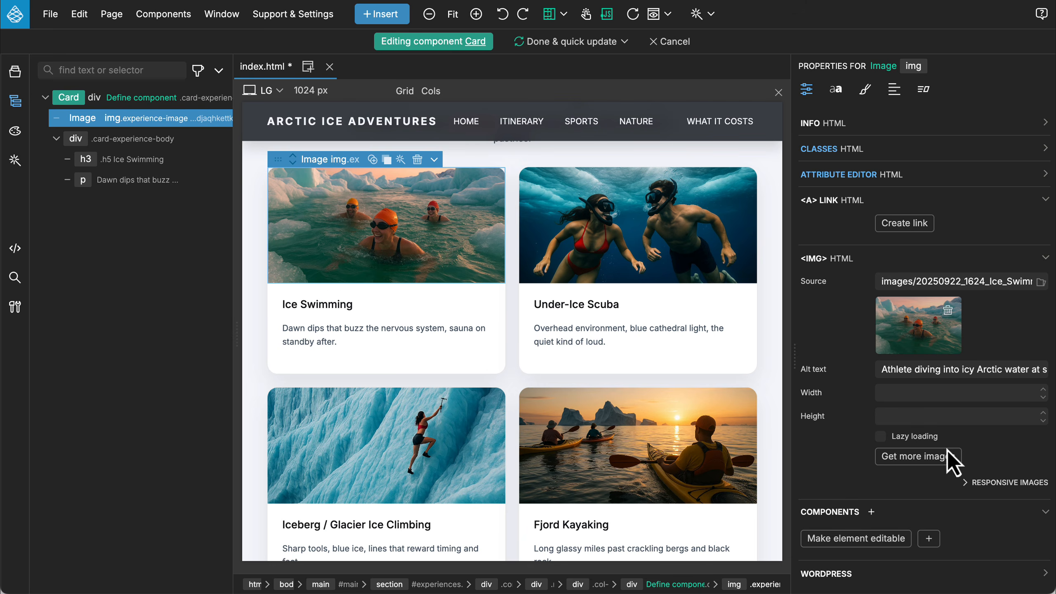
{"action": "left_click", "coordinate": [857, 540]}
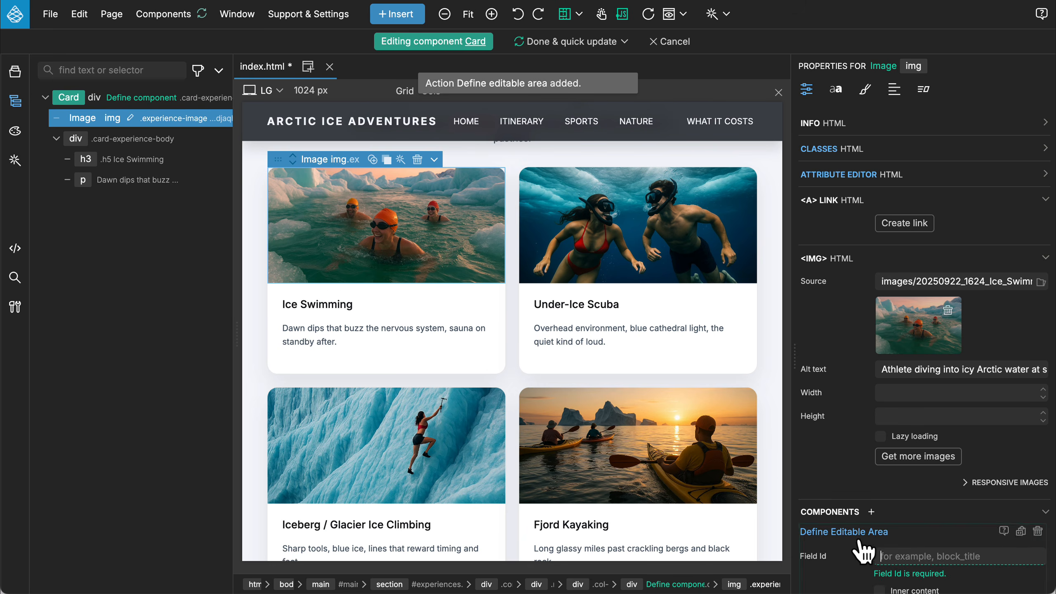
{"action": "type", "text": "image"}
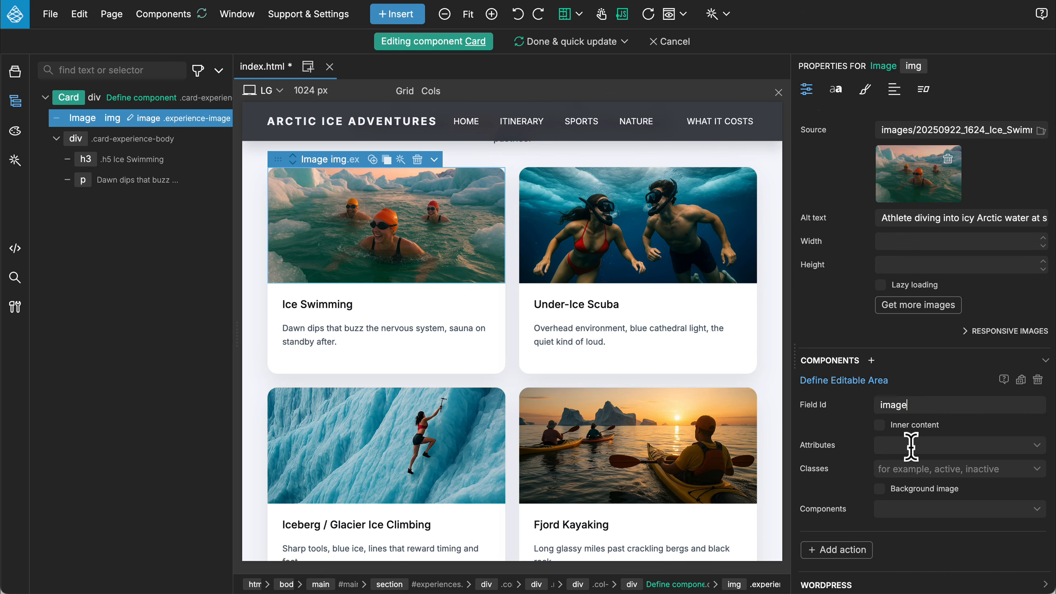
{"action": "left_click", "coordinate": [911, 447]}
{"action": "left_click", "coordinate": [912, 447]}
{"action": "left_click", "coordinate": [909, 465]}
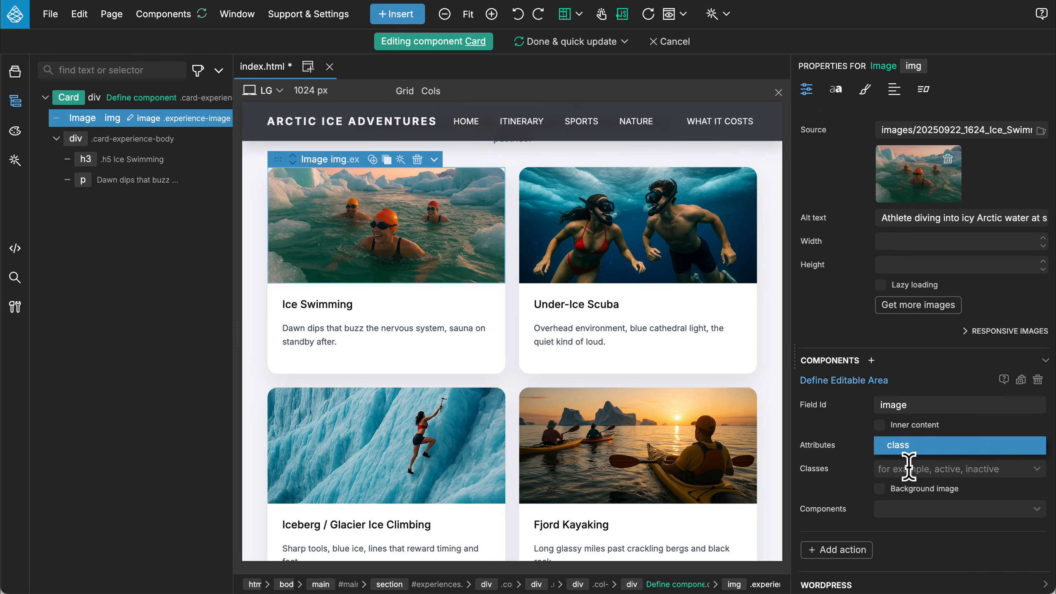
{"action": "left_click", "coordinate": [862, 436]}
- Make the card's "Ice Swimming" h3 heading an editable area with the field id "title"
{"action": "left_click", "coordinate": [155, 160]}
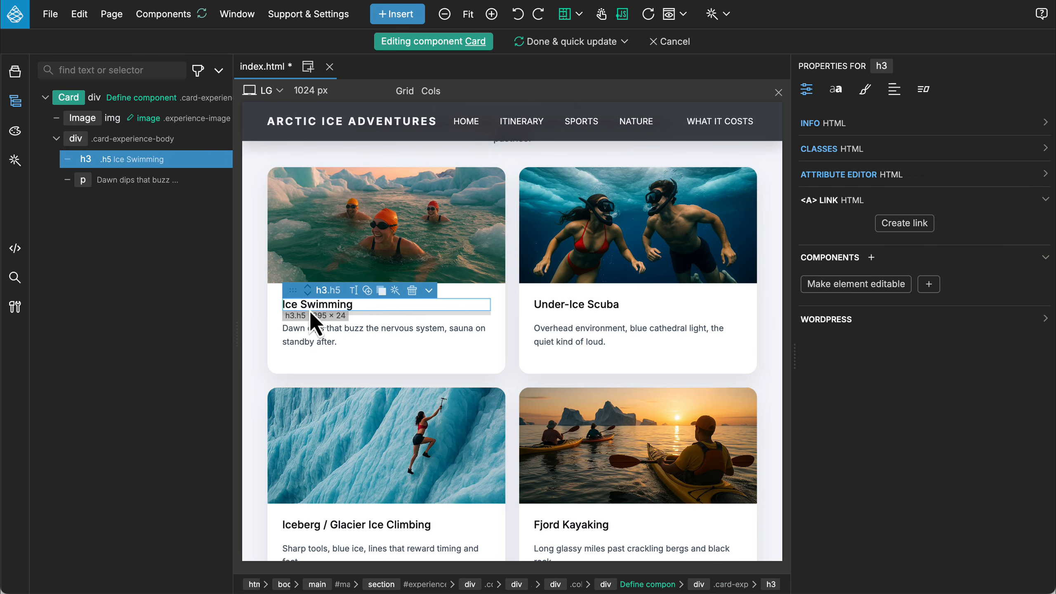
{"action": "left_click", "coordinate": [829, 284]}
{"action": "type", "text": "title"}
- Make the Card's "Dawn dips" paragraph an editable area with the field id "text", and finish editing the component with a quick update
{"action": "left_click", "coordinate": [474, 337]}
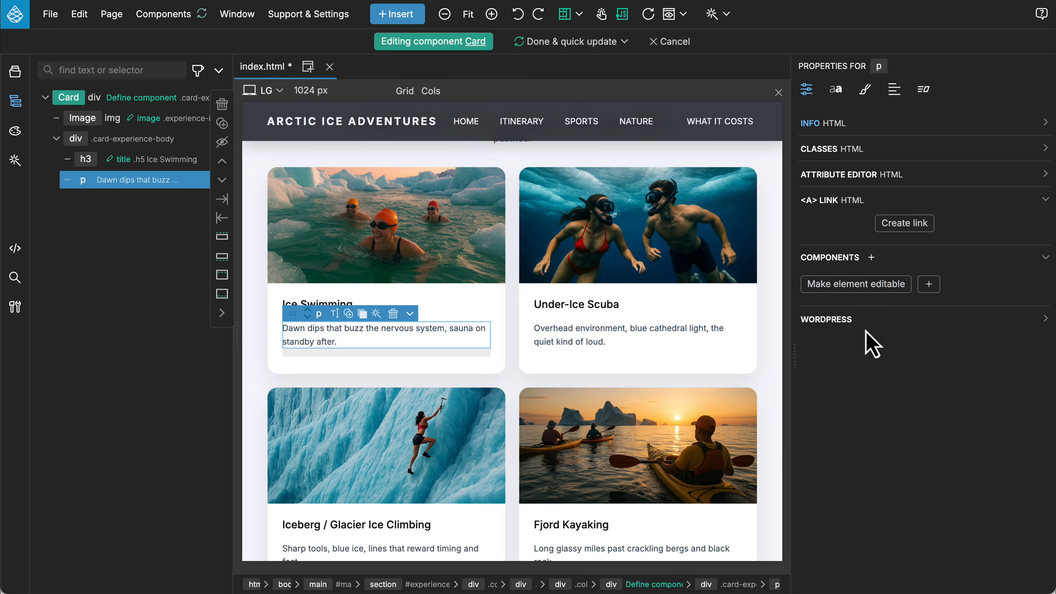
{"action": "left_click", "coordinate": [872, 348]}
{"action": "type", "text": "text"}
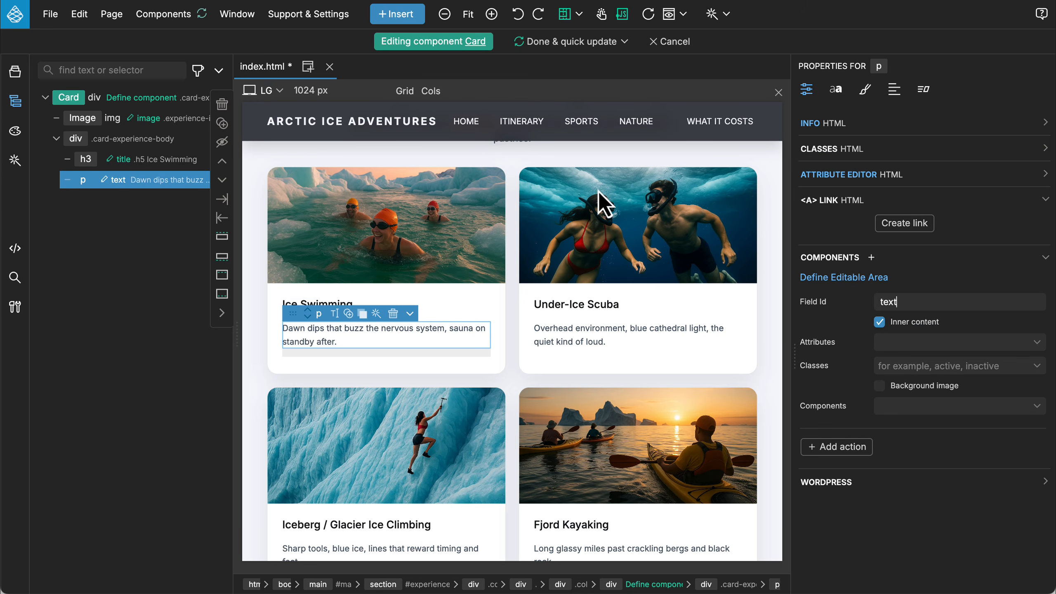
{"action": "left_click", "coordinate": [582, 45]}
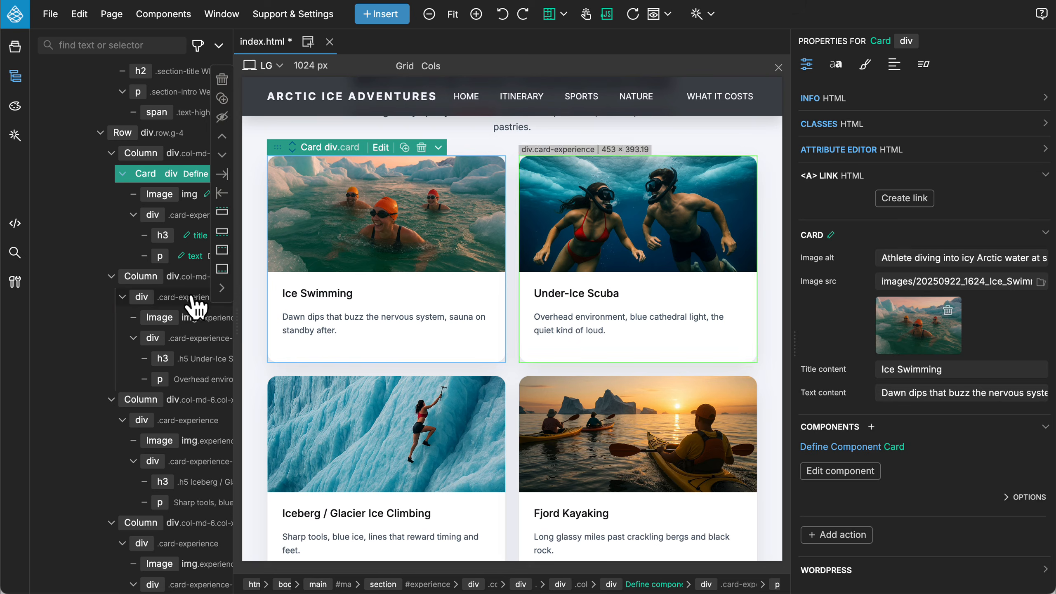
- Turn the Under-Ice Scuba, Iceberg / Glacier Ice Climbing and Fjord Kayaking card divs into instances of the Card component
{"action": "left_click", "coordinate": [513, 292]}
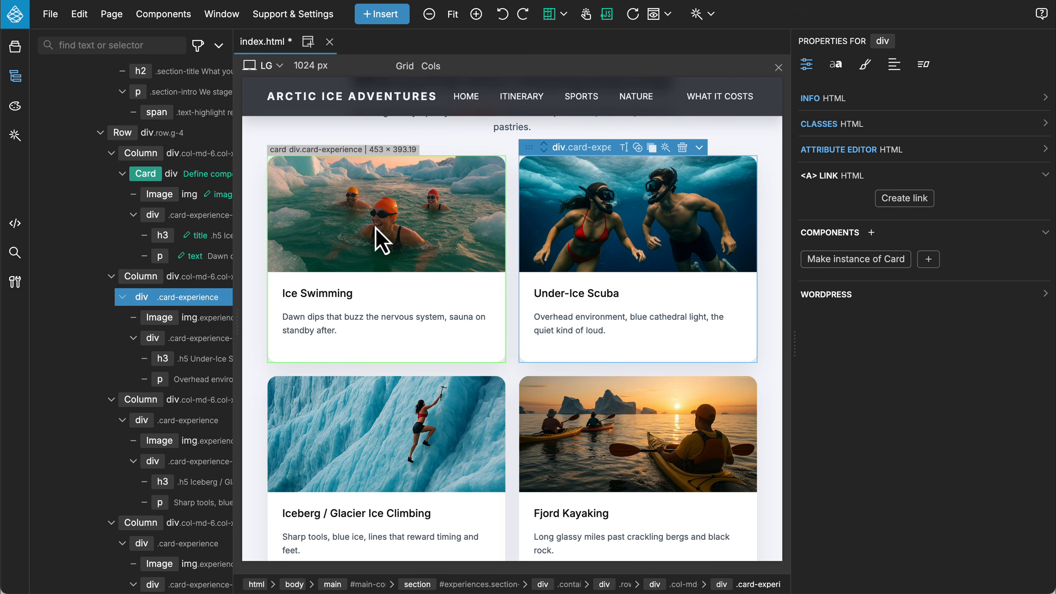
{"action": "left_click", "coordinate": [853, 259]}
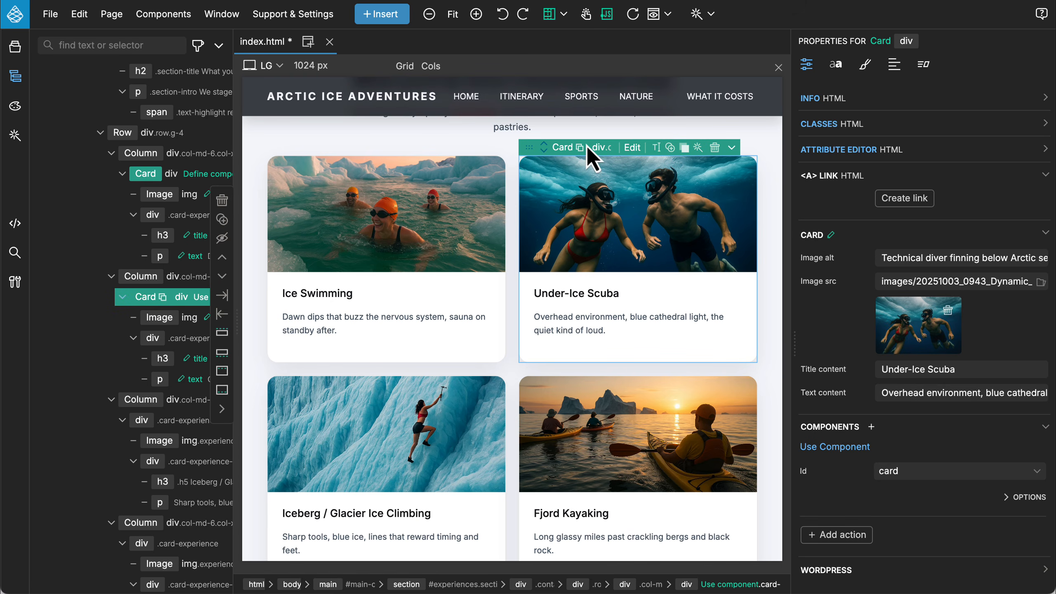
{"action": "scroll", "coordinate": [413, 254], "scroll_direction": "down", "scroll_amount": 2}
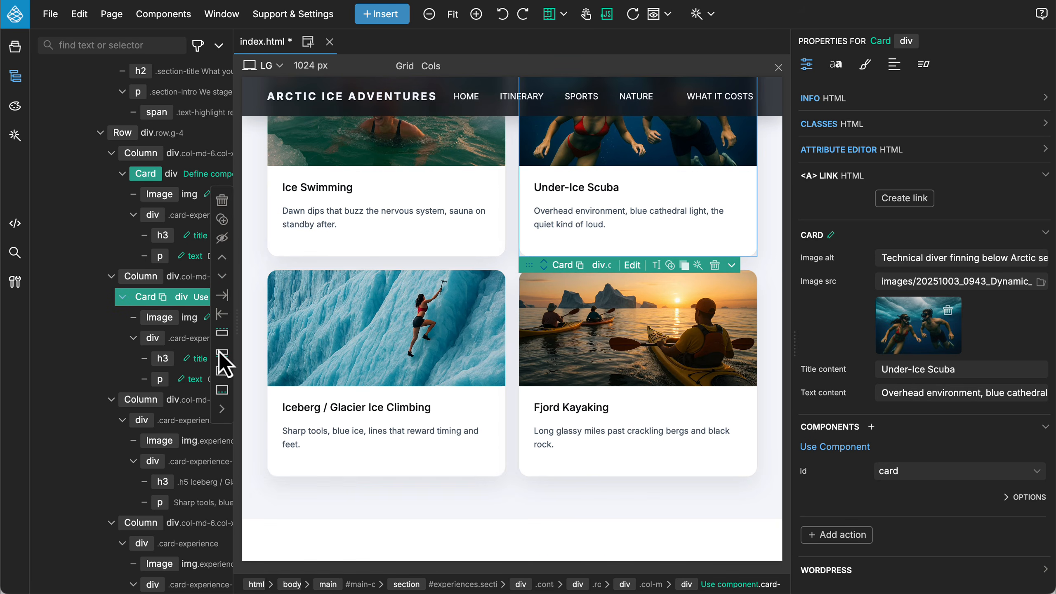
{"action": "left_click", "coordinate": [177, 419]}
{"action": "left_click", "coordinate": [831, 259]}
{"action": "left_click", "coordinate": [228, 542]}
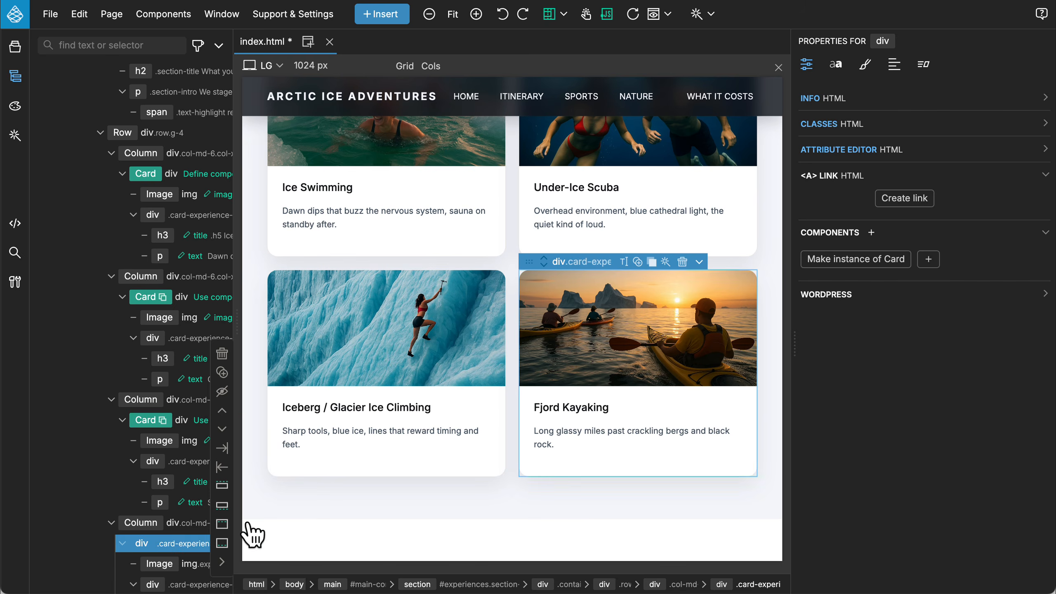
{"action": "left_click", "coordinate": [833, 262]}
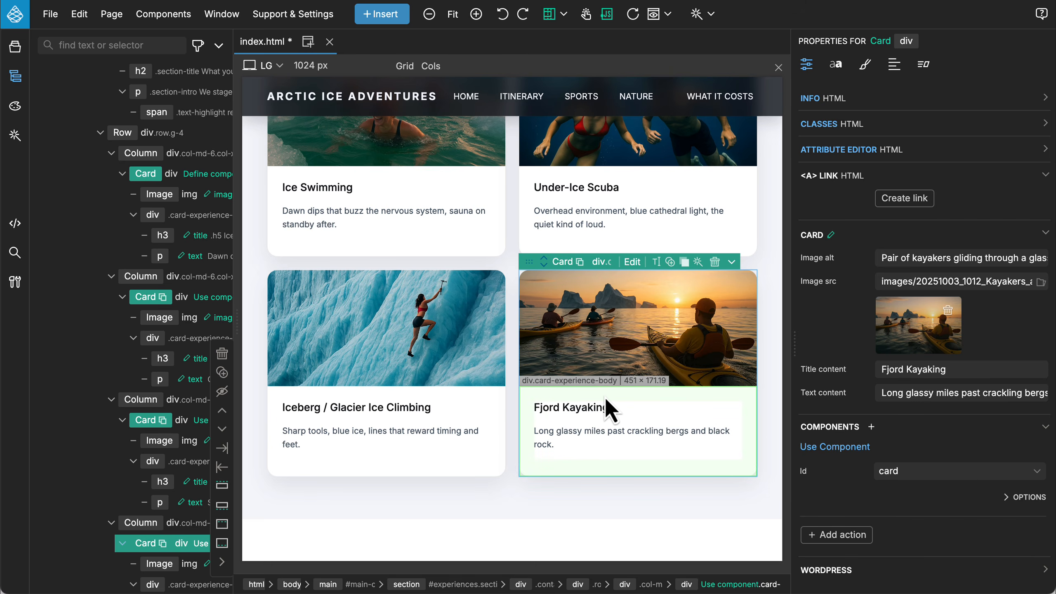
{"action": "scroll", "coordinate": [606, 400], "scroll_direction": "up", "scroll_amount": 2}
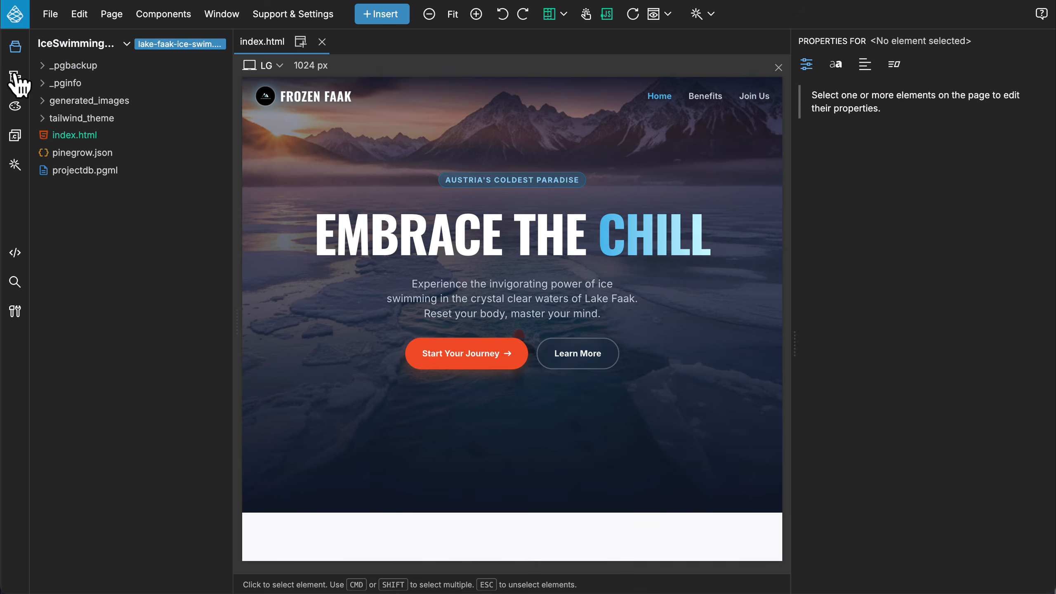
- Show the Frozen Faak page's element tree, open its live preview in the browser and examine how both views scroll together
{"action": "left_click", "coordinate": [15, 77]}
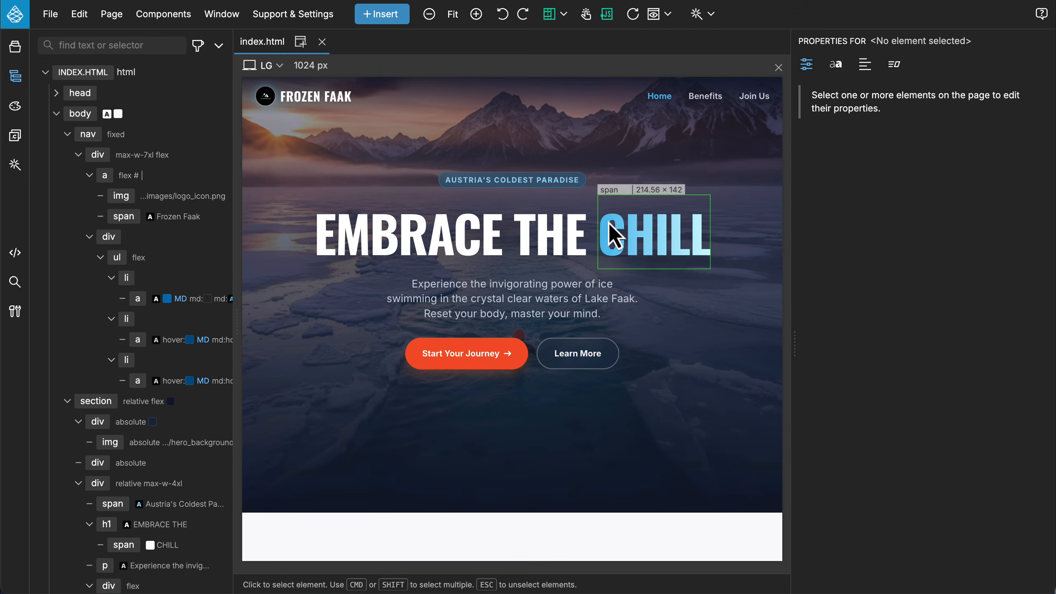
{"action": "left_click", "coordinate": [656, 15]}
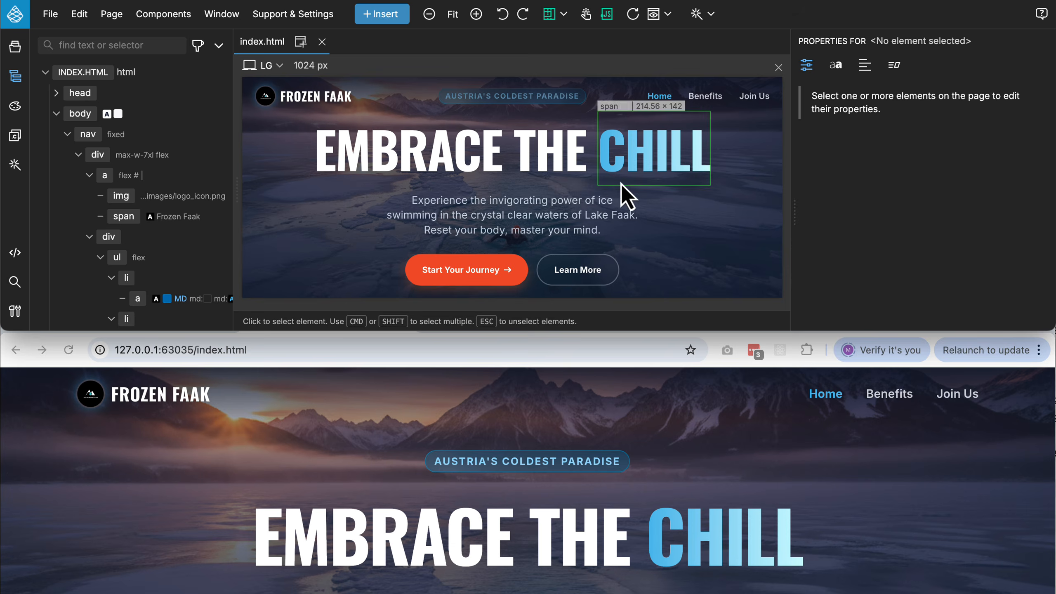
{"action": "scroll", "coordinate": [518, 171], "scroll_direction": "down", "scroll_amount": 10}
{"action": "scroll", "coordinate": [518, 172], "scroll_direction": "down", "scroll_amount": 5}
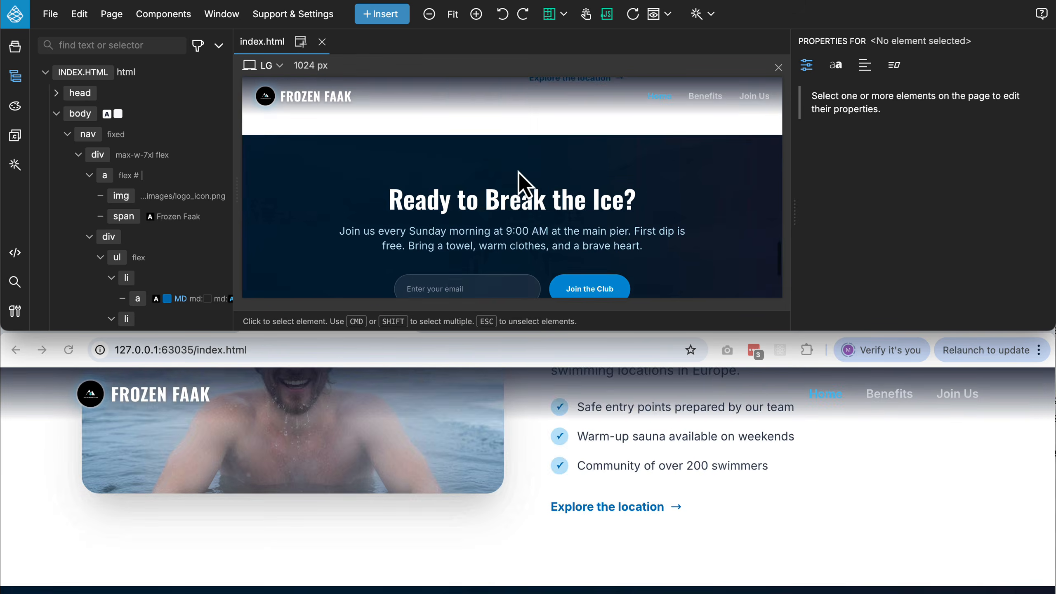
{"action": "scroll", "coordinate": [518, 172], "scroll_direction": "up", "scroll_amount": 15}
{"action": "scroll", "coordinate": [518, 172], "scroll_direction": "up", "scroll_amount": 5}
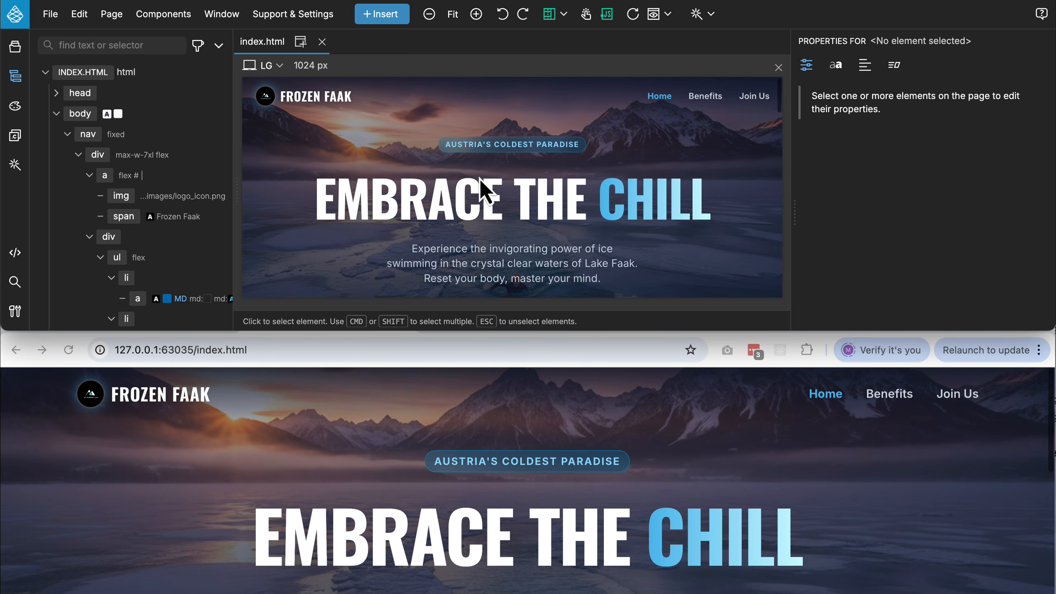
- Preview other lg text sizes on the "EMBRACE THE CHILL" h1 and keep it at 8xl
{"action": "left_click", "coordinate": [389, 207]}
{"action": "left_click", "coordinate": [865, 68]}
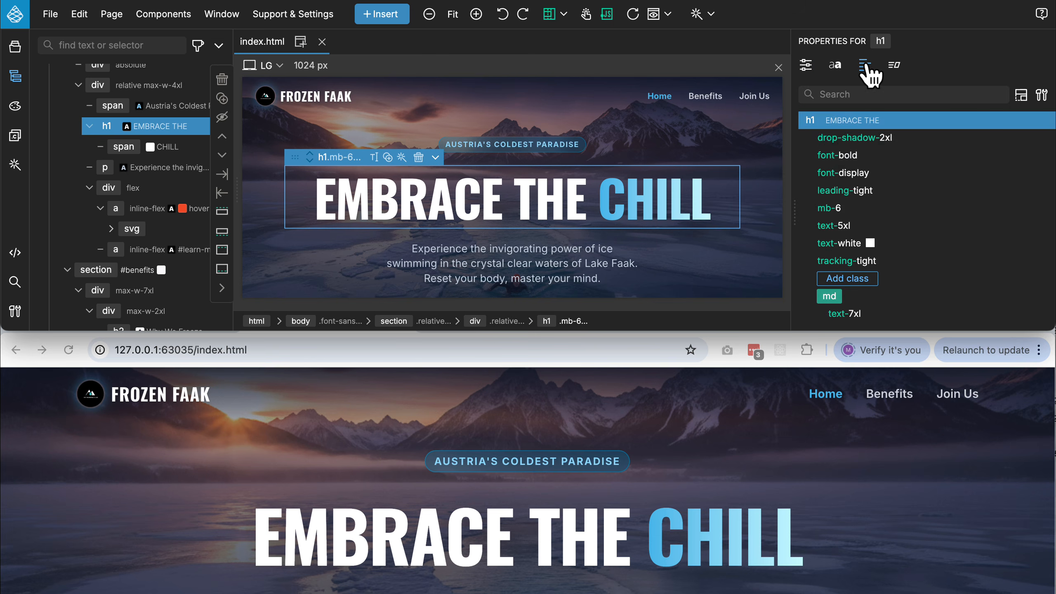
{"action": "scroll", "coordinate": [933, 195], "scroll_direction": "down", "scroll_amount": 4}
{"action": "left_click", "coordinate": [845, 270]}
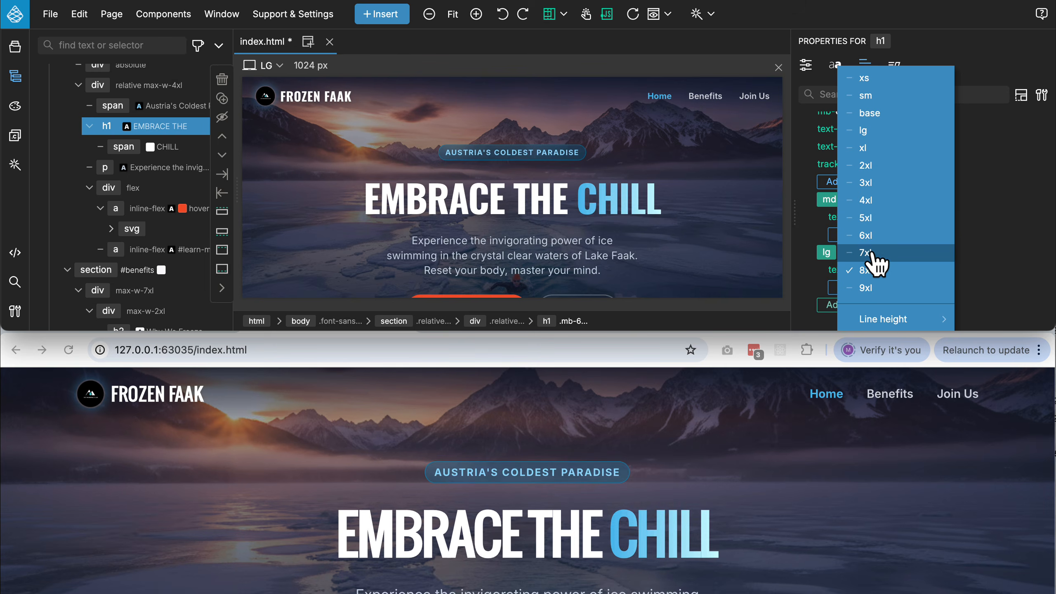
{"action": "left_click", "coordinate": [866, 270]}
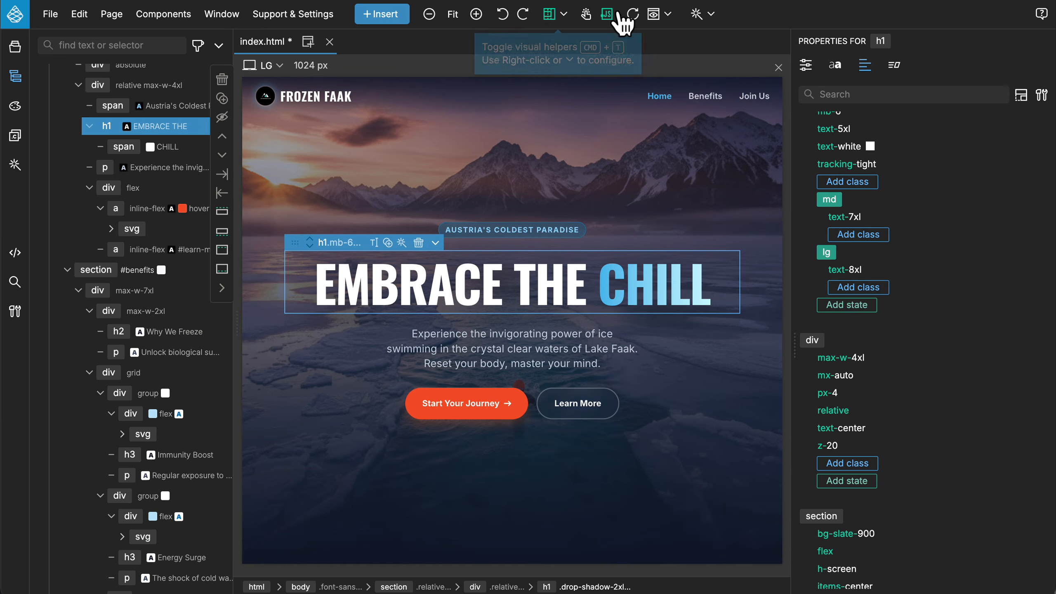
- Show the QR code for the page's live preview
{"action": "left_click", "coordinate": [669, 16]}
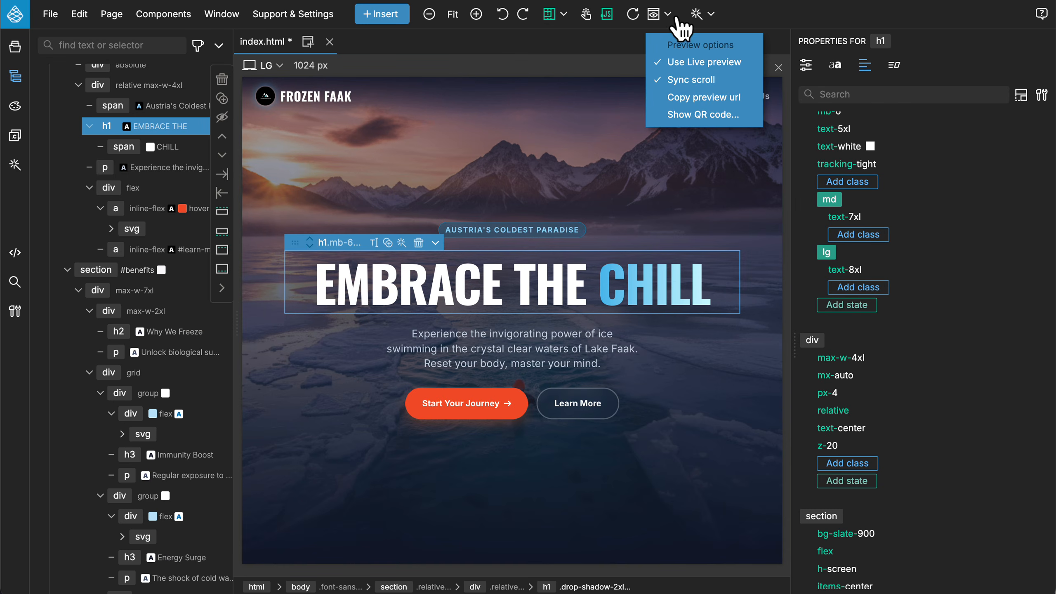
{"action": "left_click", "coordinate": [704, 115]}
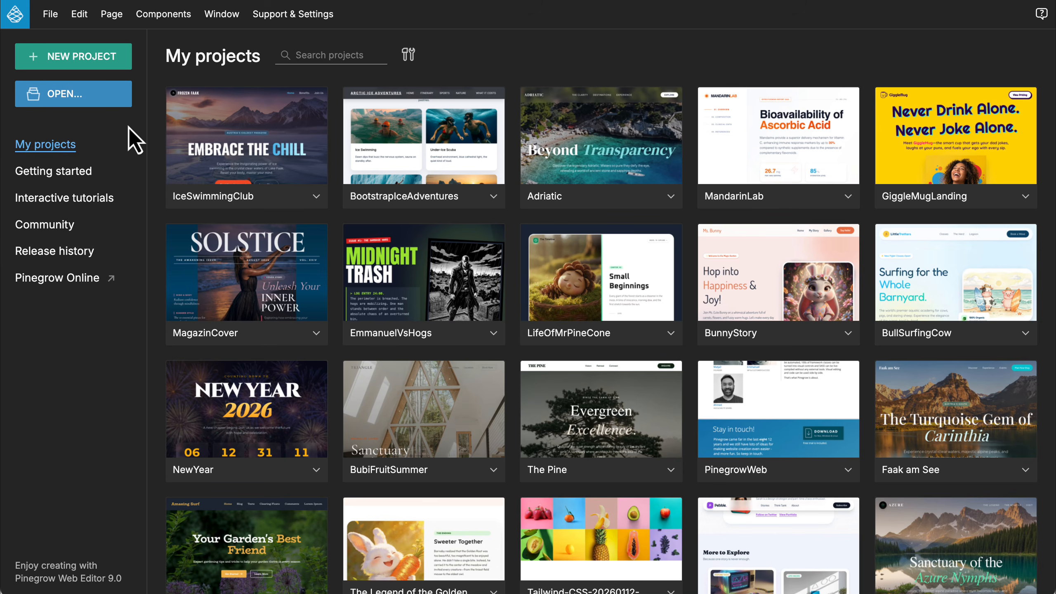
- Create a Tailwind CSS Templates project from the clothing shop template with the Design panel activated, and show its design settings
{"action": "left_click", "coordinate": [104, 57]}
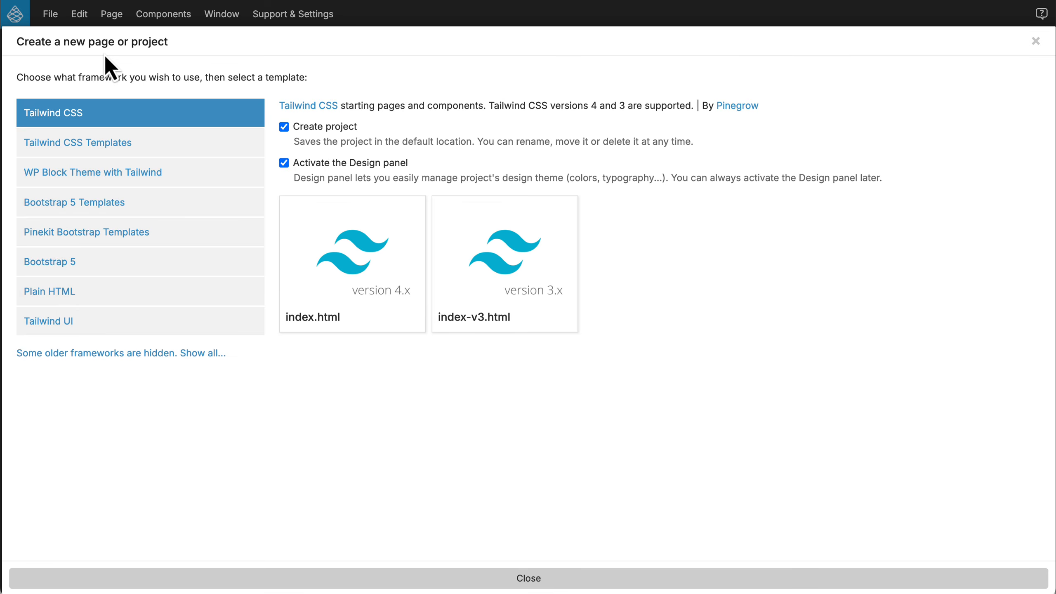
{"action": "left_click", "coordinate": [133, 144]}
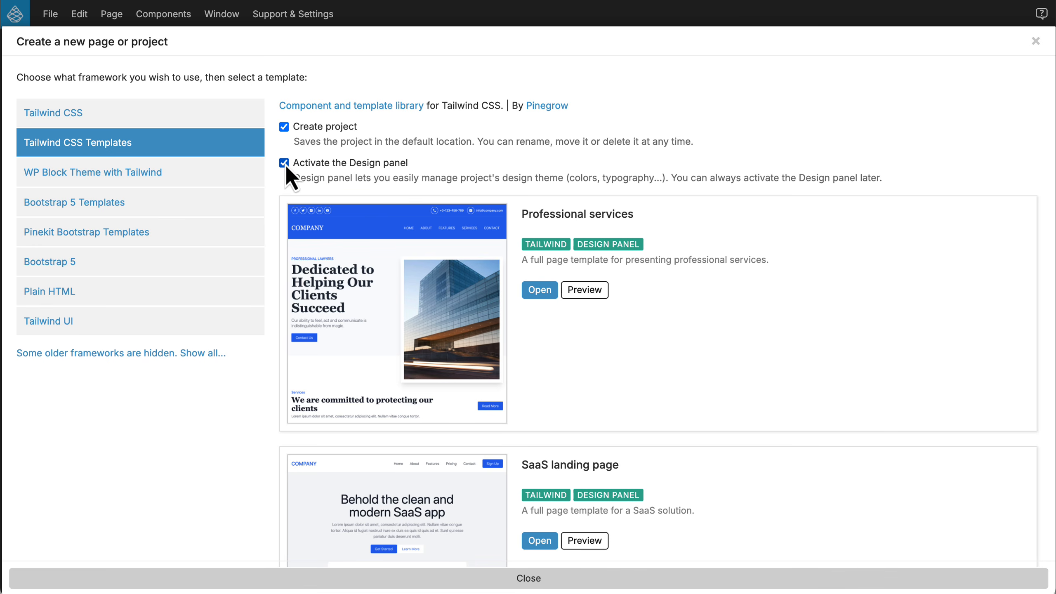
{"action": "scroll", "coordinate": [336, 174], "scroll_direction": "down", "scroll_amount": 15}
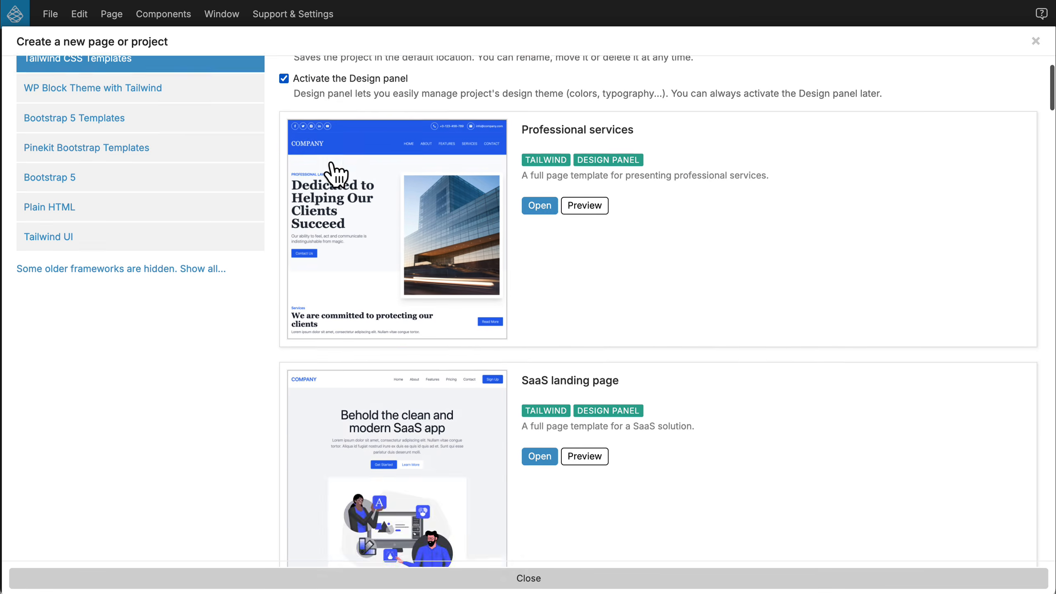
{"action": "left_click", "coordinate": [523, 374]}
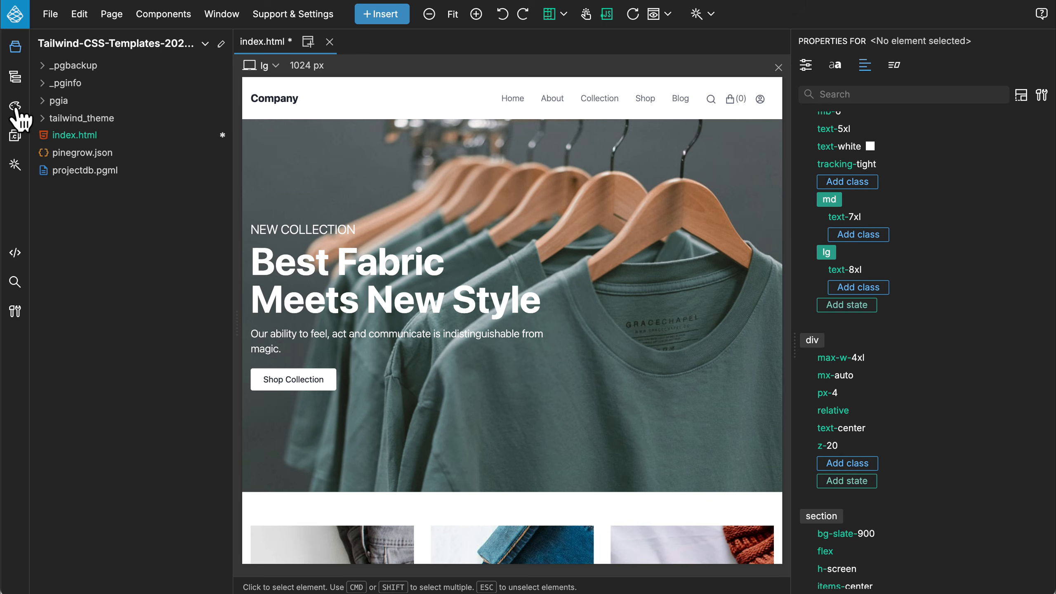
{"action": "left_click", "coordinate": [16, 107]}
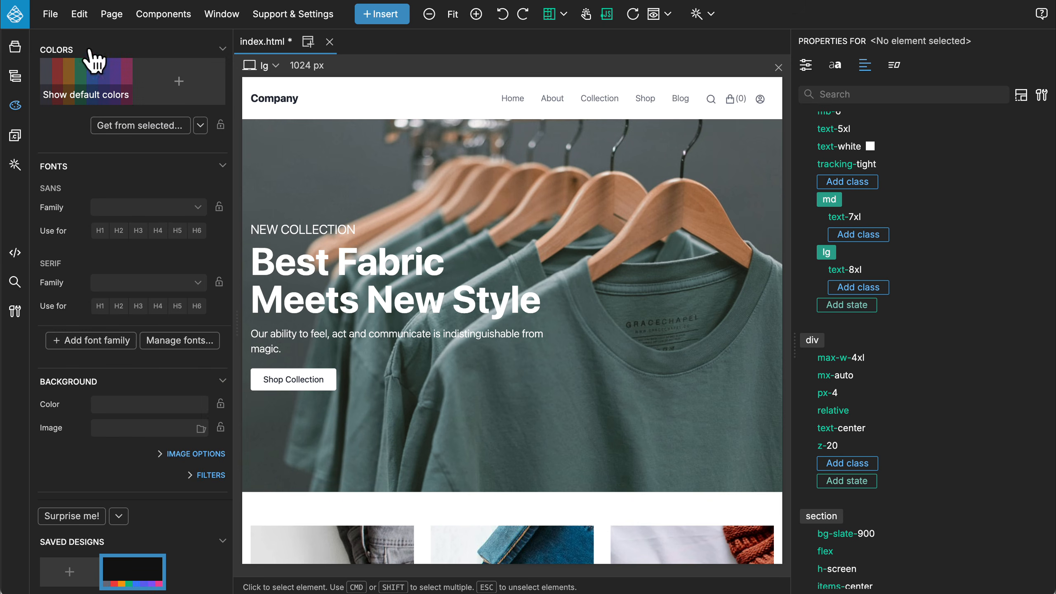
- Leave the clothing shop project for the start screen, keeping it as "Pinegrow - TailwindCSS Blocks Template" in the default projects folder
{"action": "left_click", "coordinate": [20, 17]}
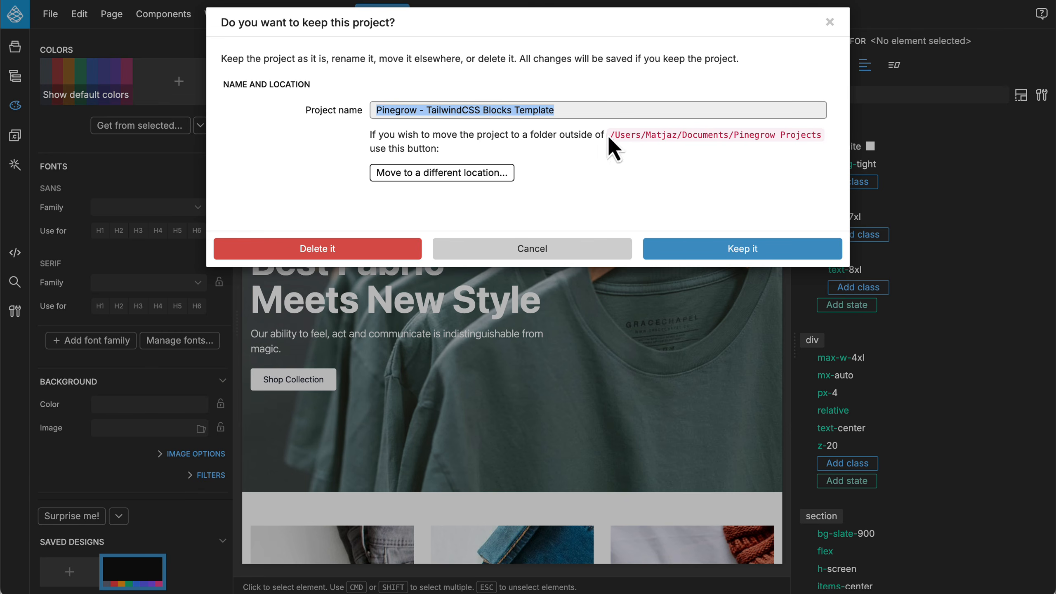
{"action": "left_click_drag", "start_coordinate": [610, 135], "coordinate": [815, 135]}
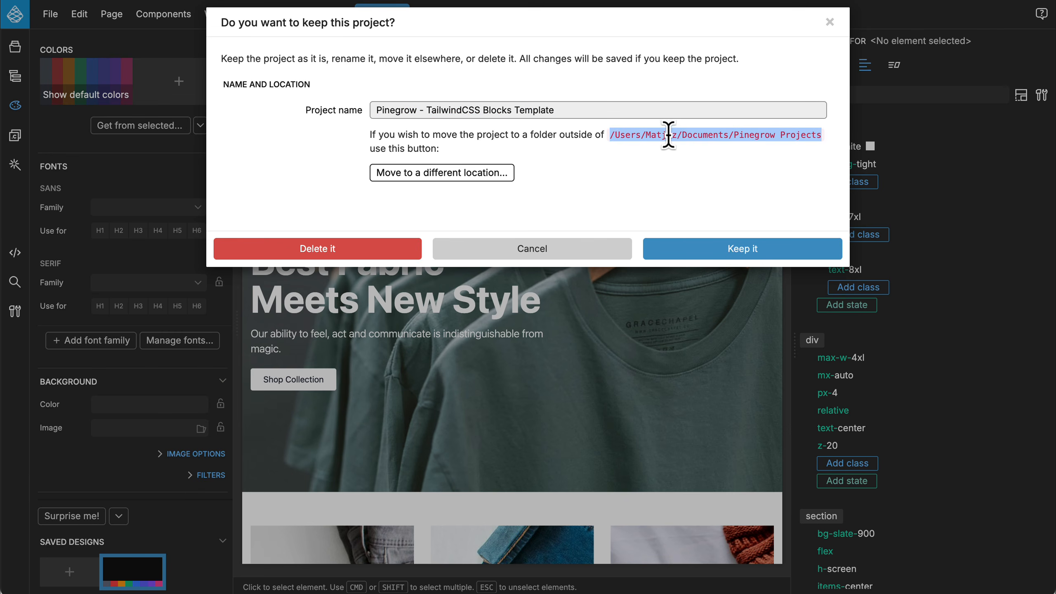
{"action": "left_click", "coordinate": [609, 150]}
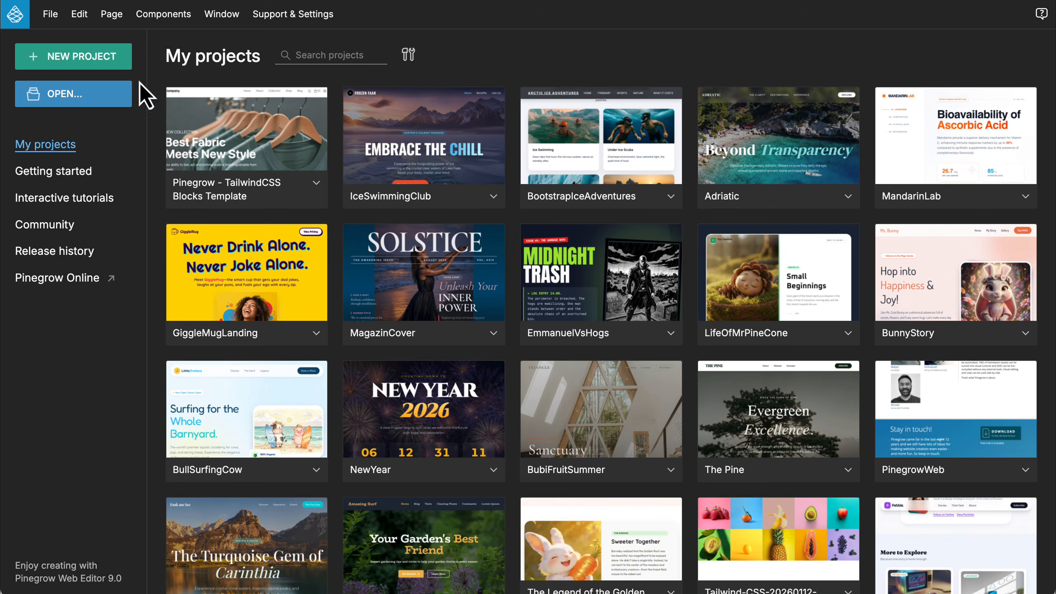
- Create a blank Tailwind CSS version 4.x project from index.html with the Design panel activated
{"action": "left_click", "coordinate": [106, 66]}
{"action": "left_click", "coordinate": [90, 119]}
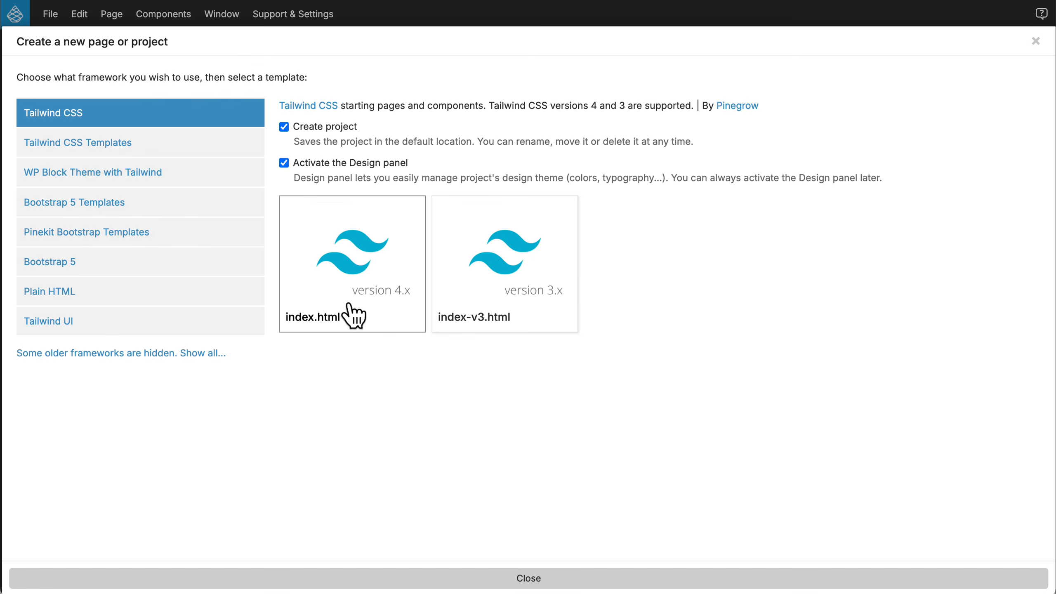
{"action": "left_click", "coordinate": [362, 258]}
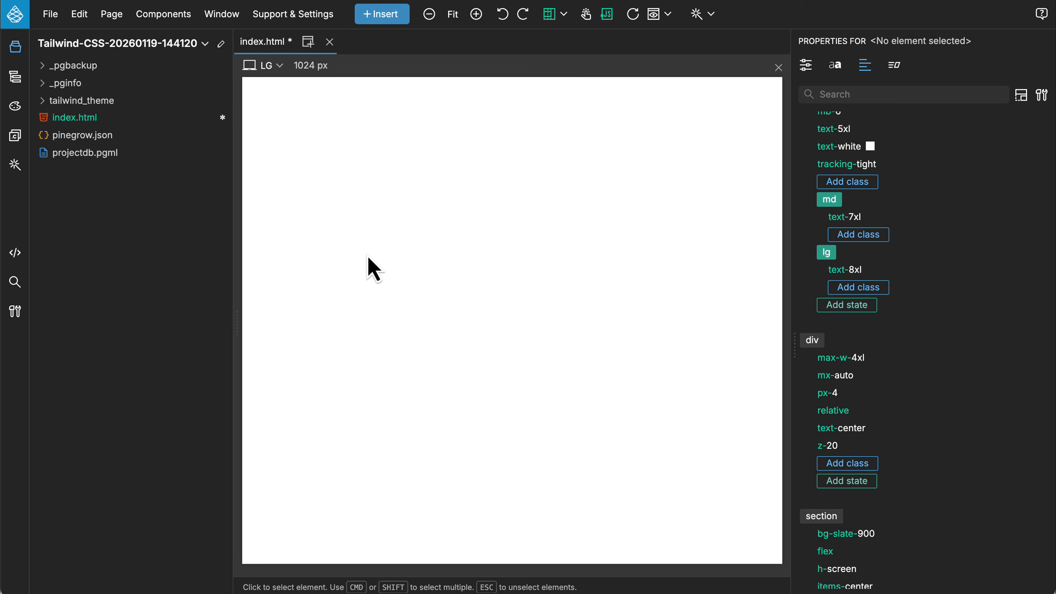
- Give the AI assistant the new task "create a blog about juicy fruits" and collapse the hero-fruits image generation details
{"action": "left_click", "coordinate": [14, 166]}
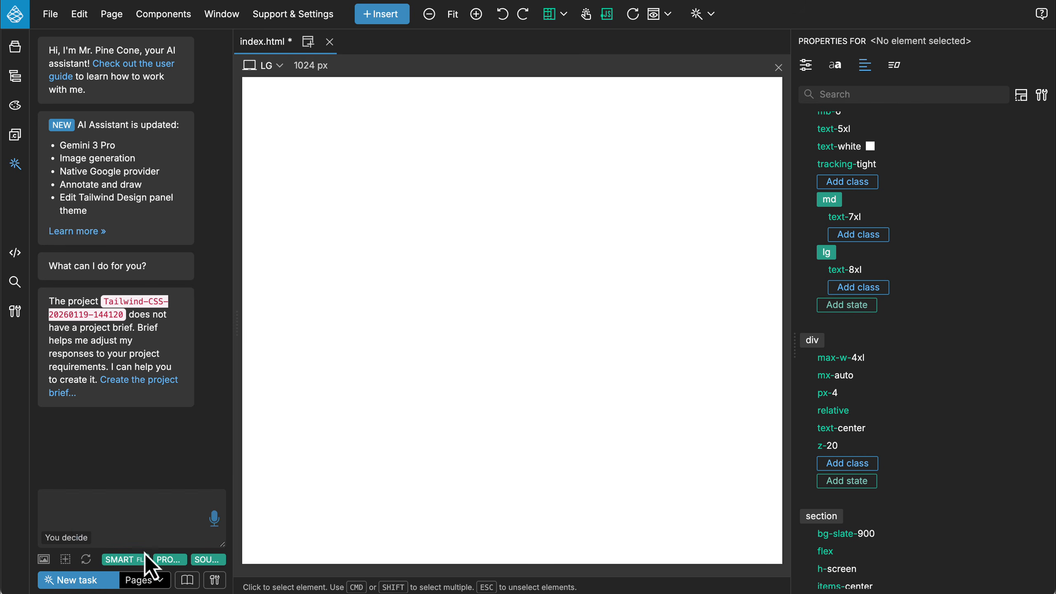
{"action": "left_click", "coordinate": [68, 538]}
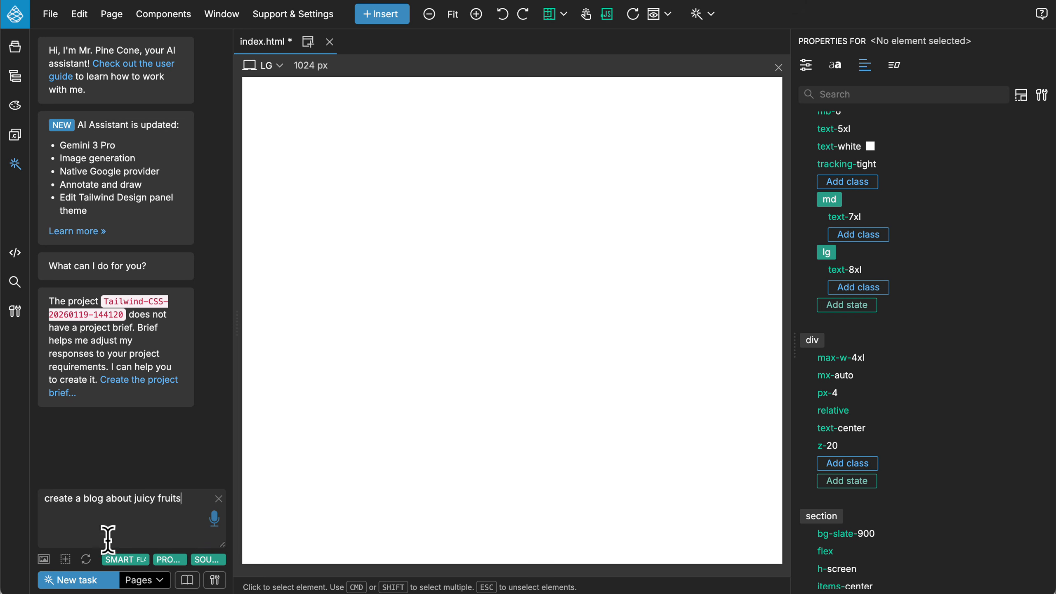
{"action": "left_click", "coordinate": [77, 580]}
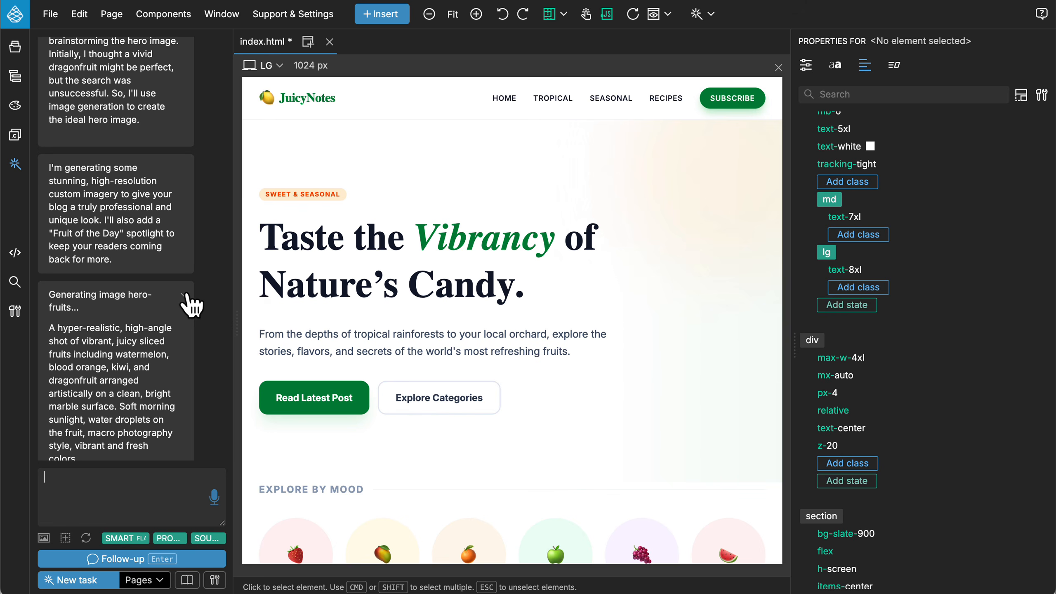
{"action": "left_click", "coordinate": [187, 294]}
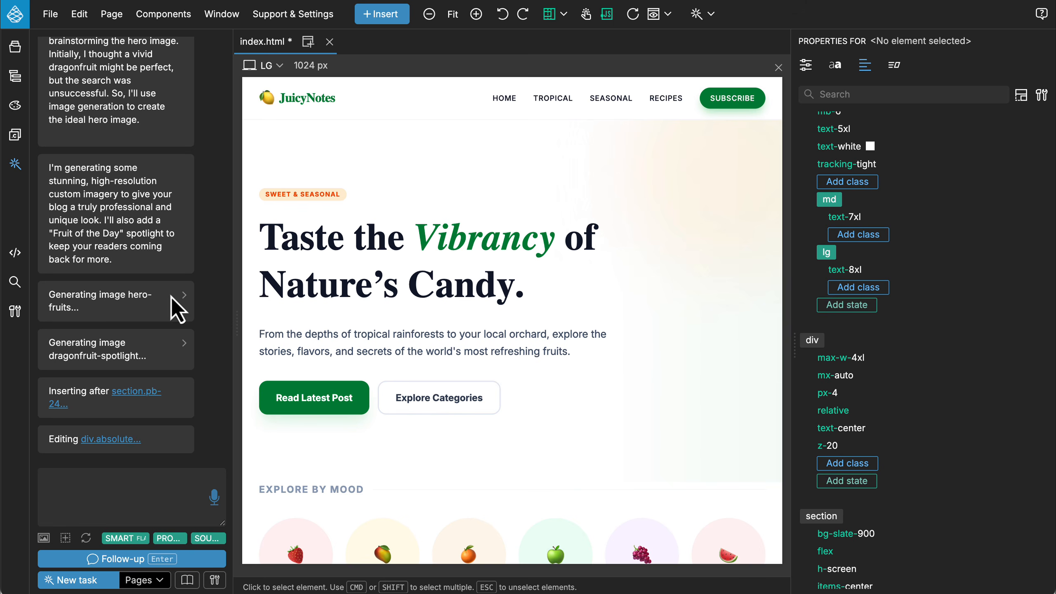
{"action": "left_click", "coordinate": [184, 296]}
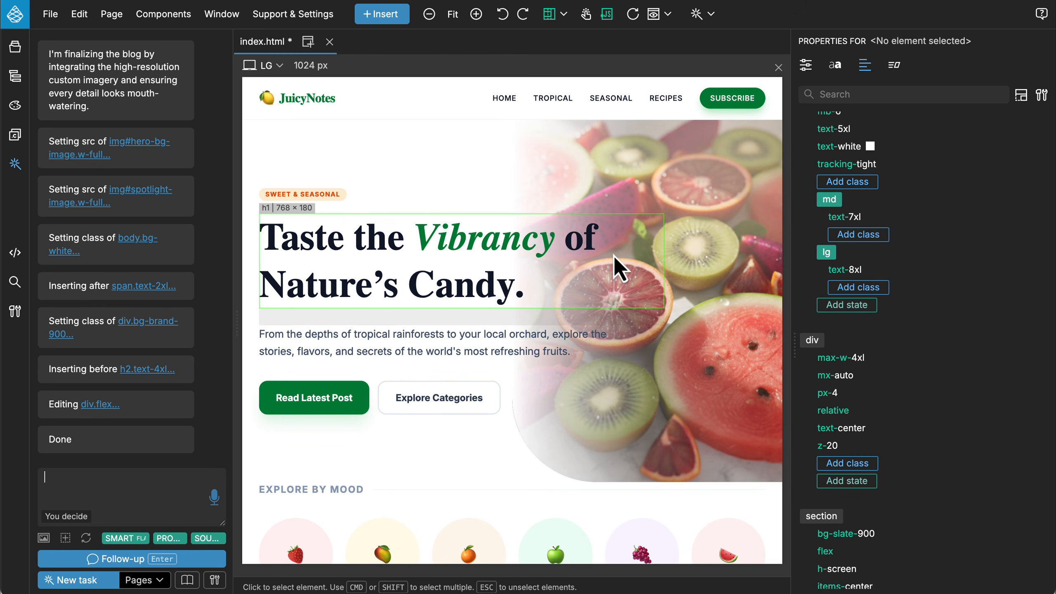
- Send the AI assistant the follow-up request "add interactions" for the fruit blog
{"action": "type", "text": "add interactions"}
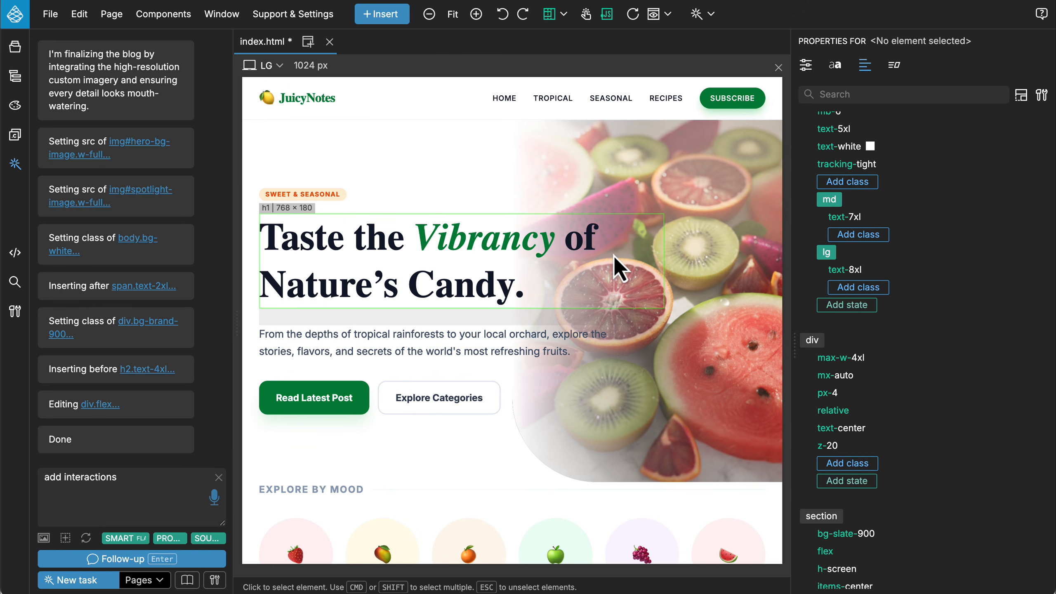
{"action": "key", "text": "Return"}
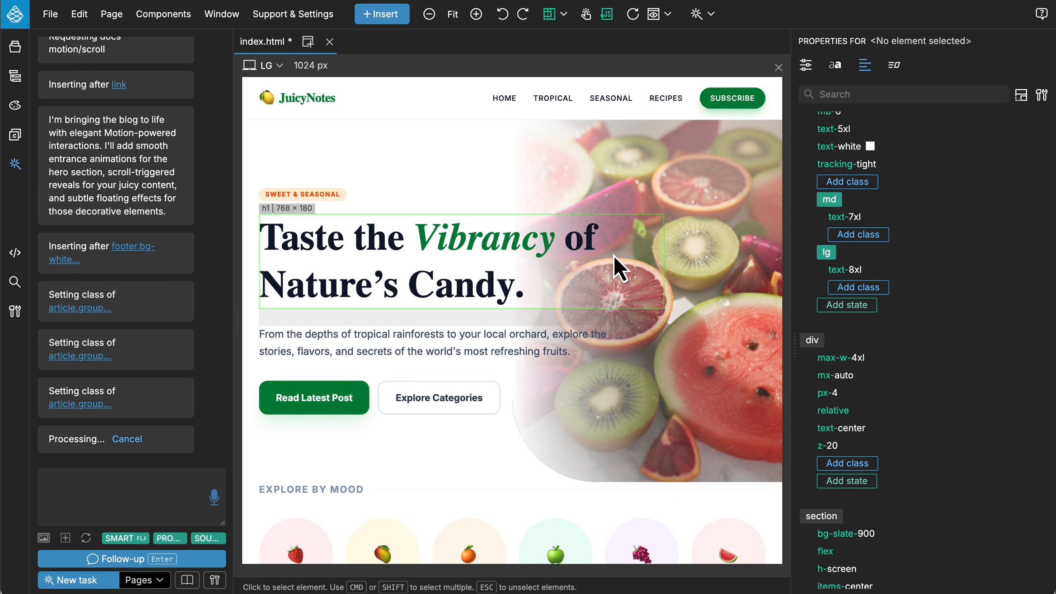
- Review the script errors on the fruit blog page and have the AI assistant debug them
{"action": "scroll", "coordinate": [229, 358], "scroll_direction": "up", "scroll_amount": 7}
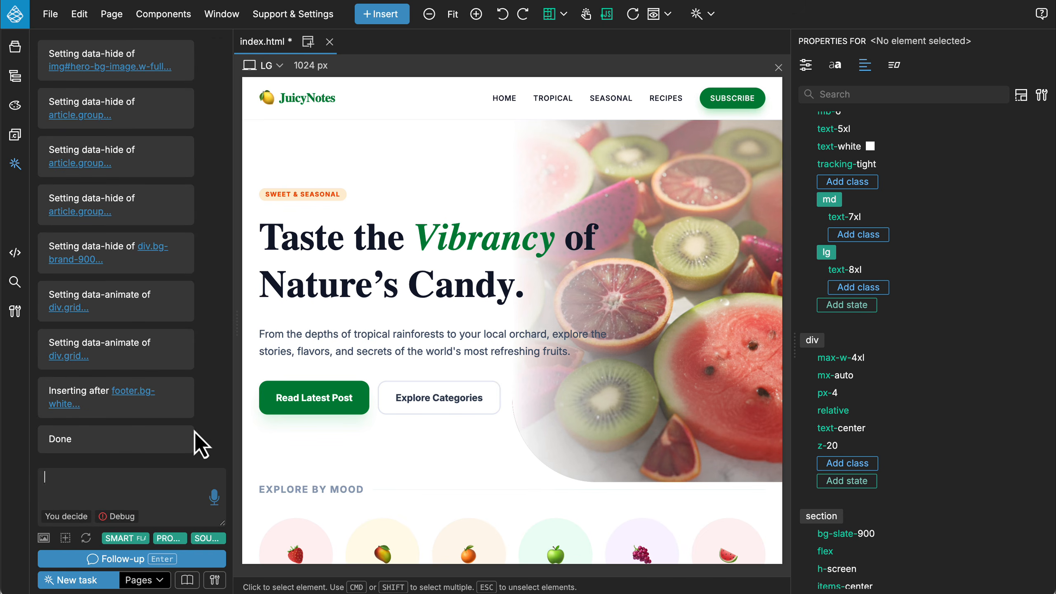
{"action": "right_click", "coordinate": [120, 516]}
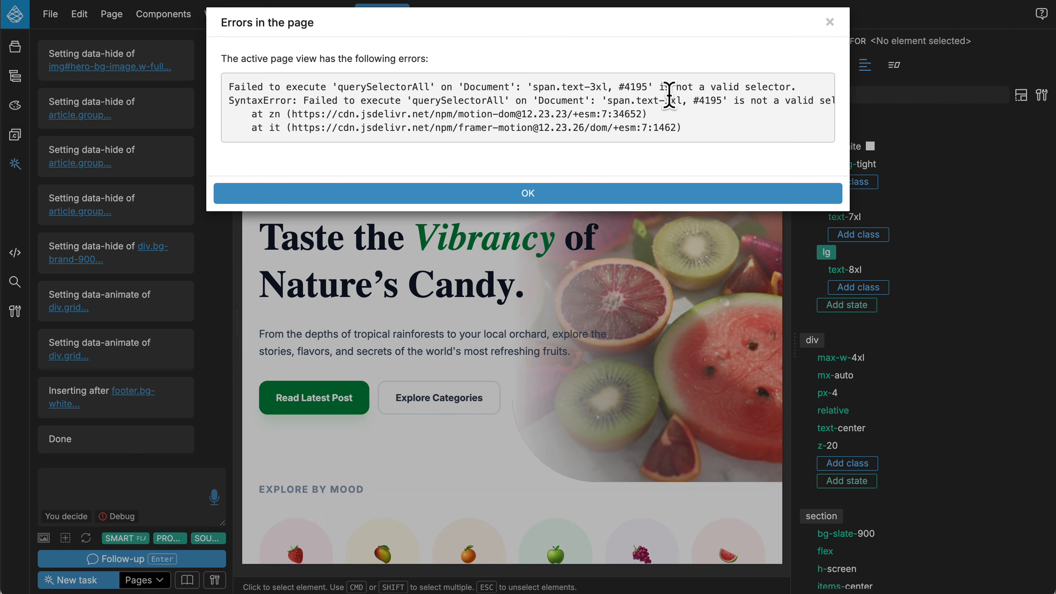
{"action": "left_click", "coordinate": [453, 193]}
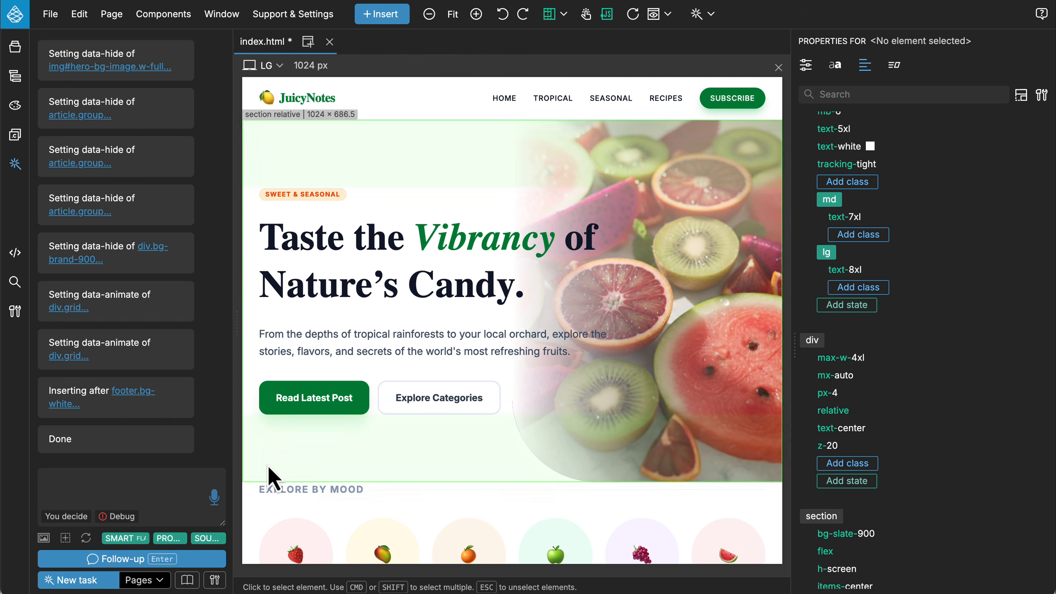
{"action": "left_click", "coordinate": [122, 516]}
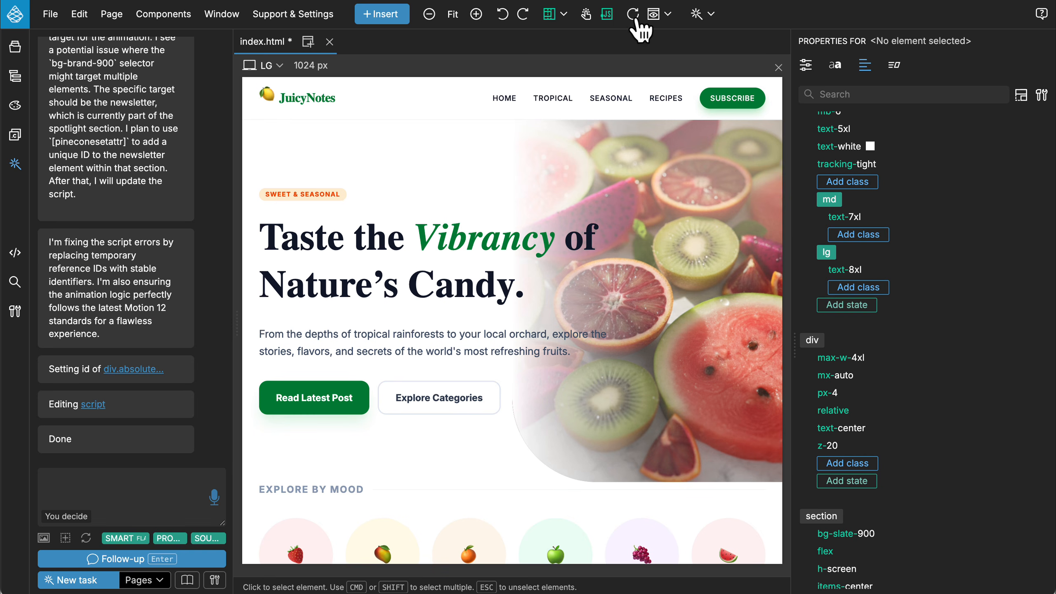
- Reload the fruit blog page and check its entrance and scroll animations from the hero down through the article cards
{"action": "left_click", "coordinate": [633, 15]}
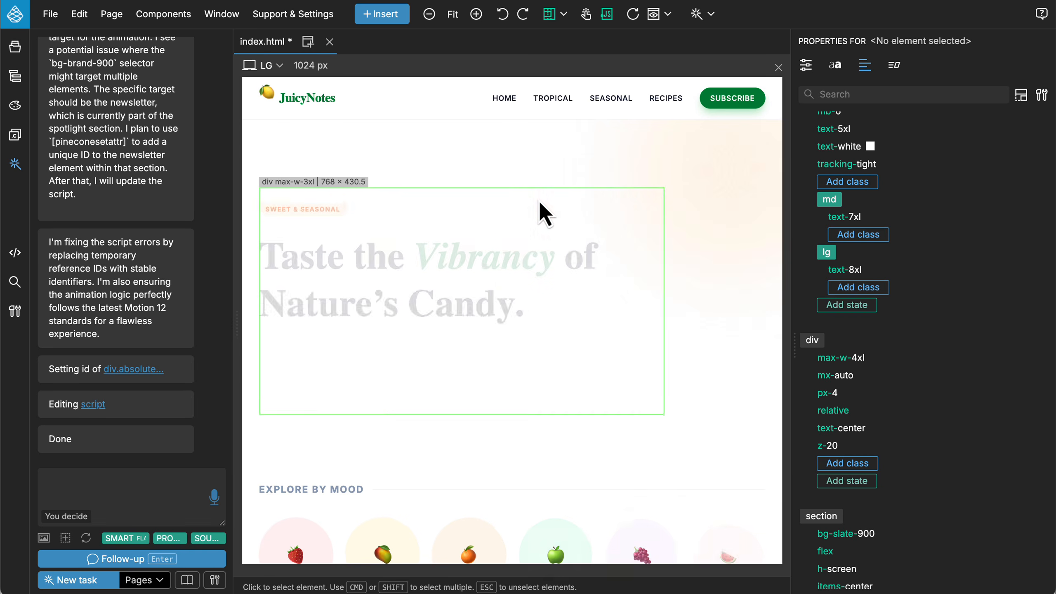
{"action": "scroll", "coordinate": [539, 203], "scroll_direction": "down", "scroll_amount": 15}
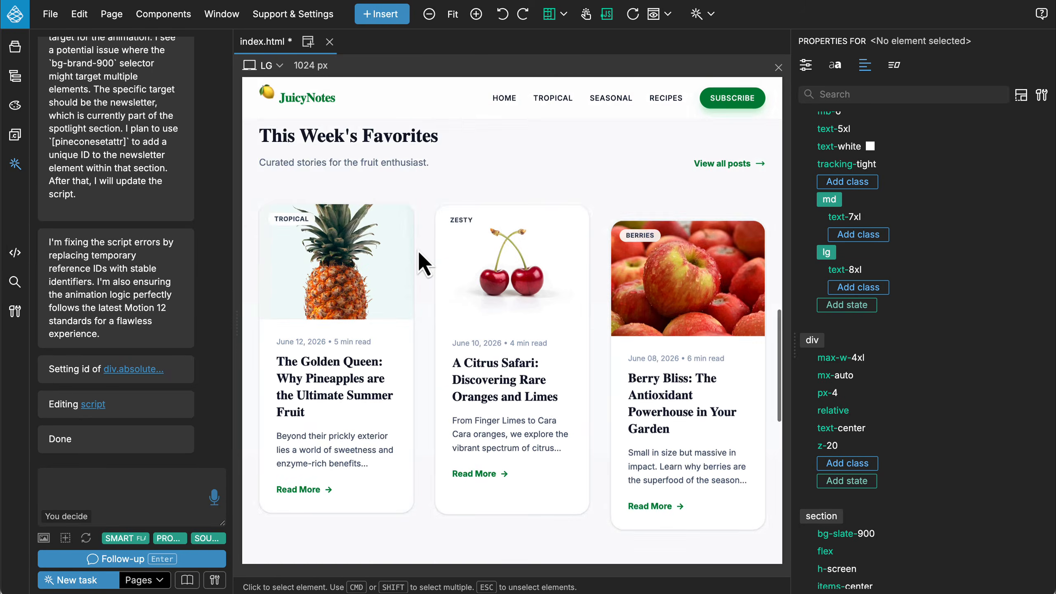
{"action": "scroll", "coordinate": [419, 256], "scroll_direction": "down", "scroll_amount": 8}
{"action": "scroll", "coordinate": [419, 256], "scroll_direction": "up", "scroll_amount": 20}
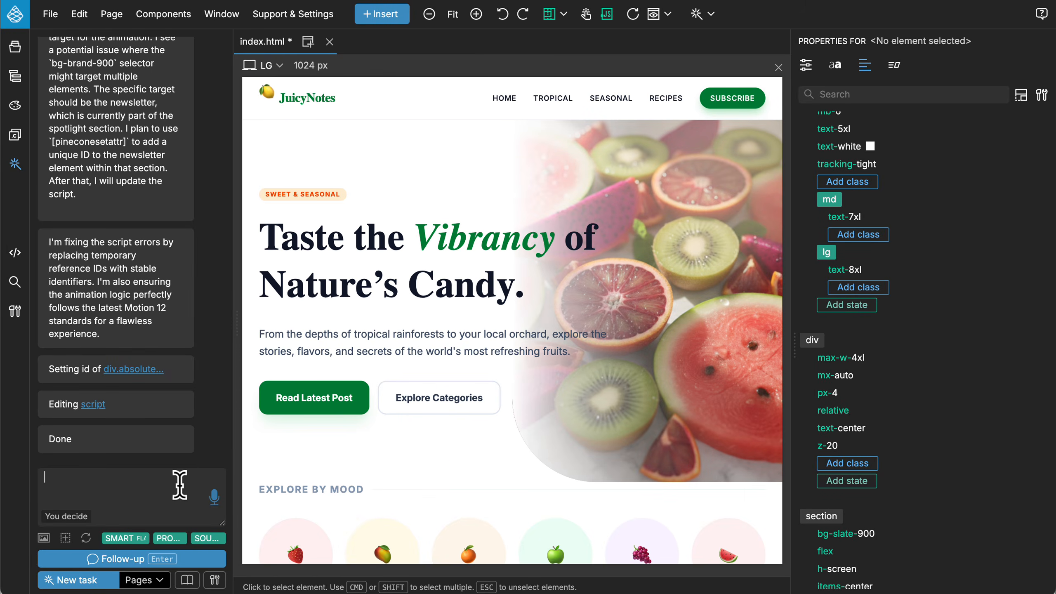
- Send the AI assistant the follow-up request "create nav and hero as components"
{"action": "type", "text": "create nav"}
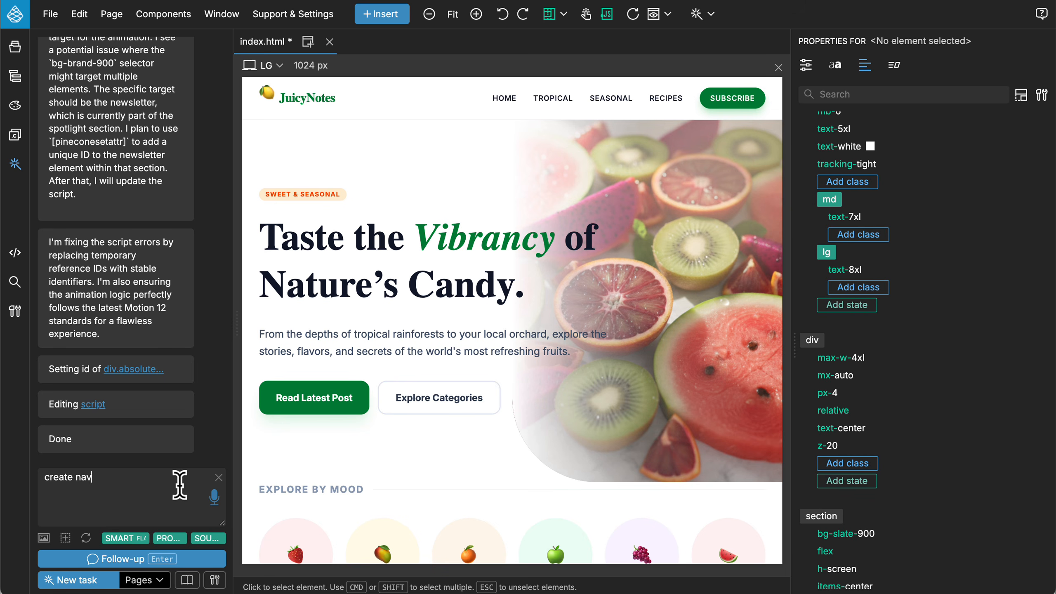
{"action": "type", "text": " and hero as components"}
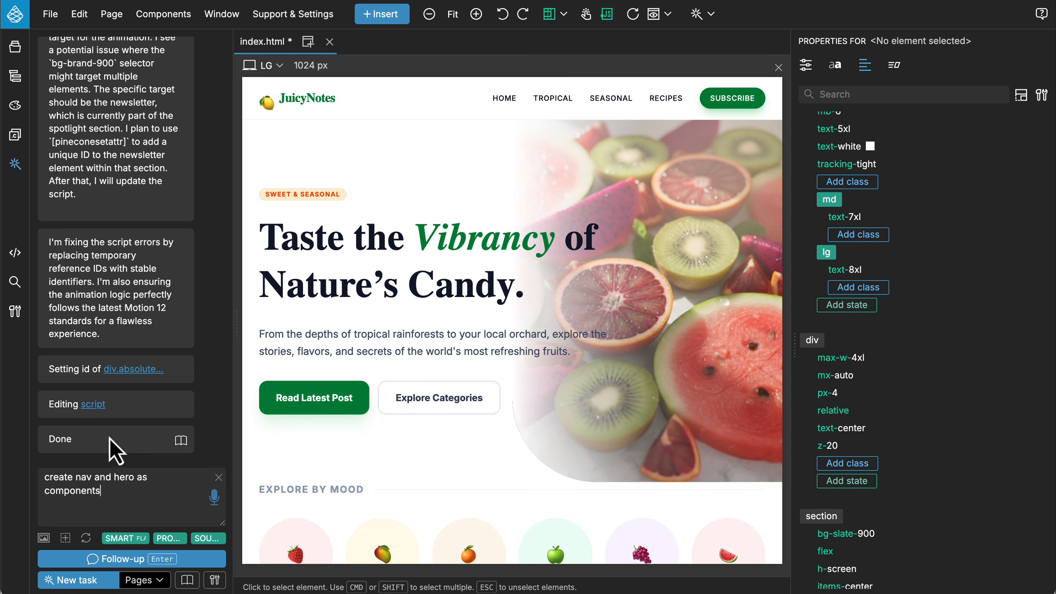
{"action": "key", "text": "Return"}
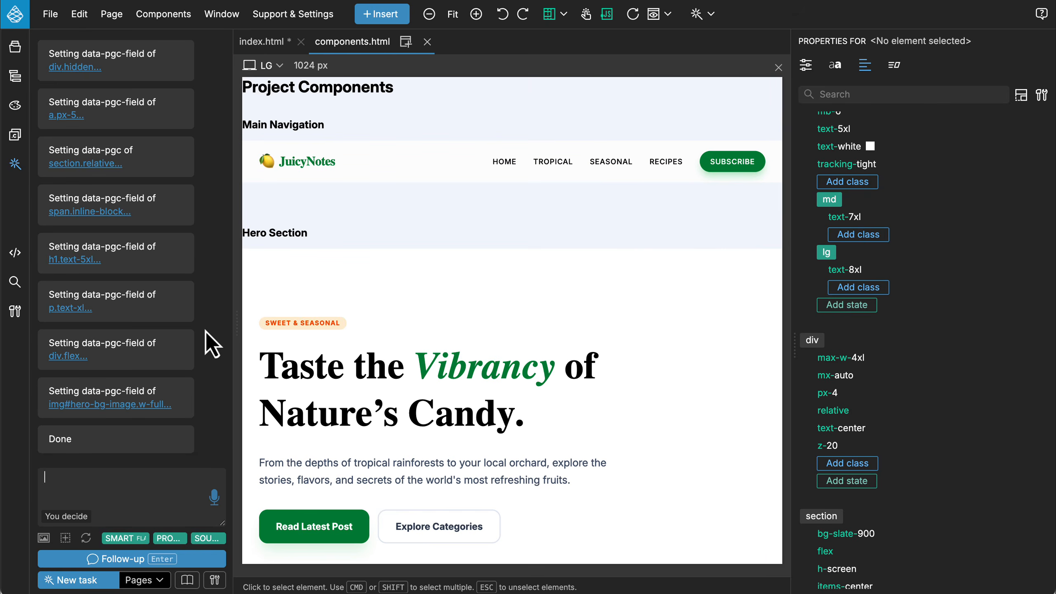
- Inspect the navigation and hero definitions in components.html, and their component usage in the element tree of index.html
{"action": "scroll", "coordinate": [401, 214], "scroll_direction": "down", "scroll_amount": 3}
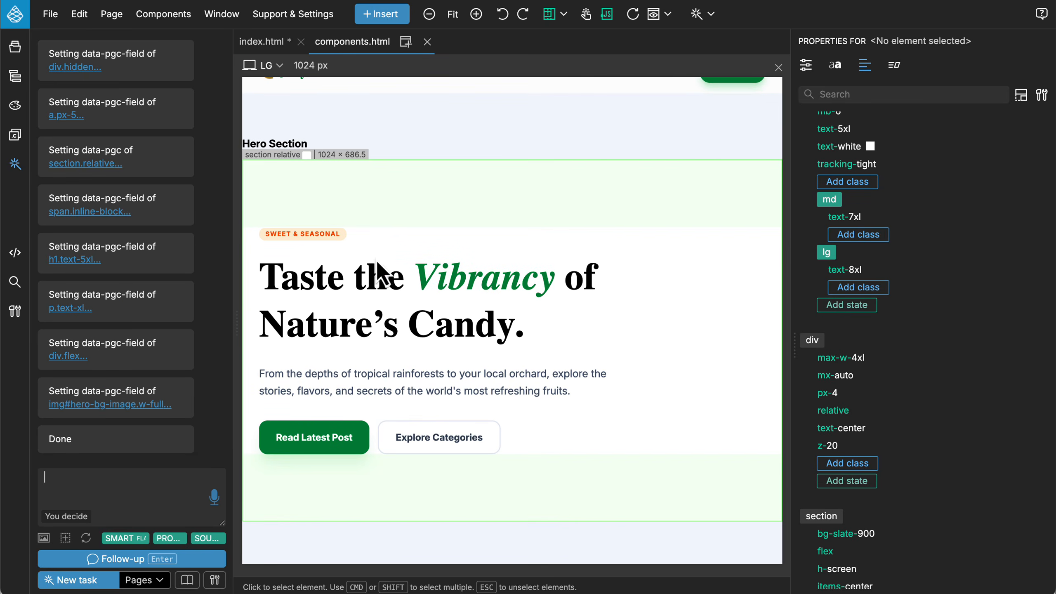
{"action": "scroll", "coordinate": [467, 406], "scroll_direction": "up", "scroll_amount": 3}
{"action": "left_click", "coordinate": [266, 42]}
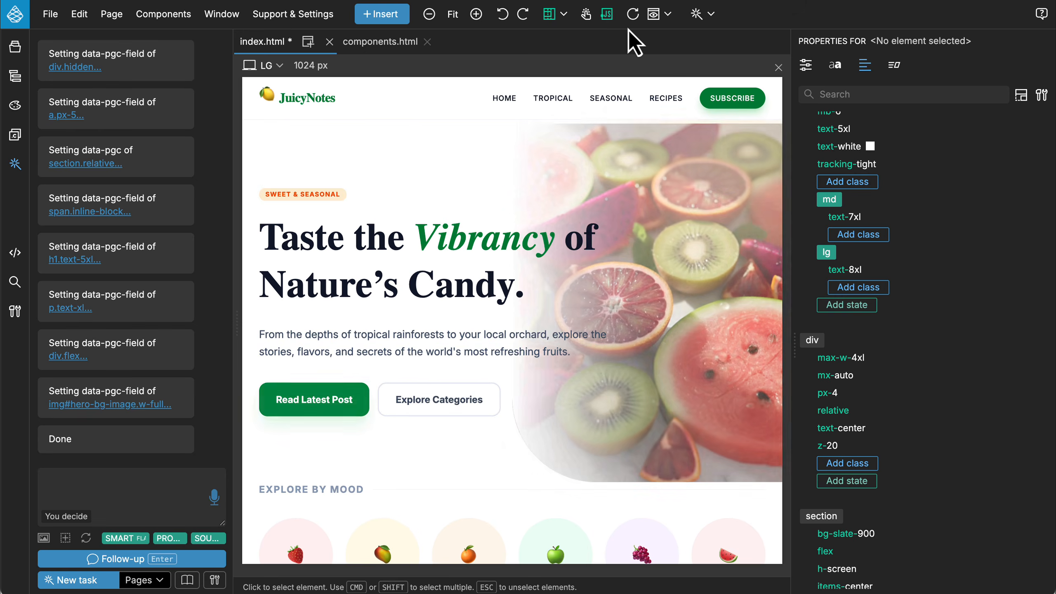
{"action": "left_click", "coordinate": [15, 77]}
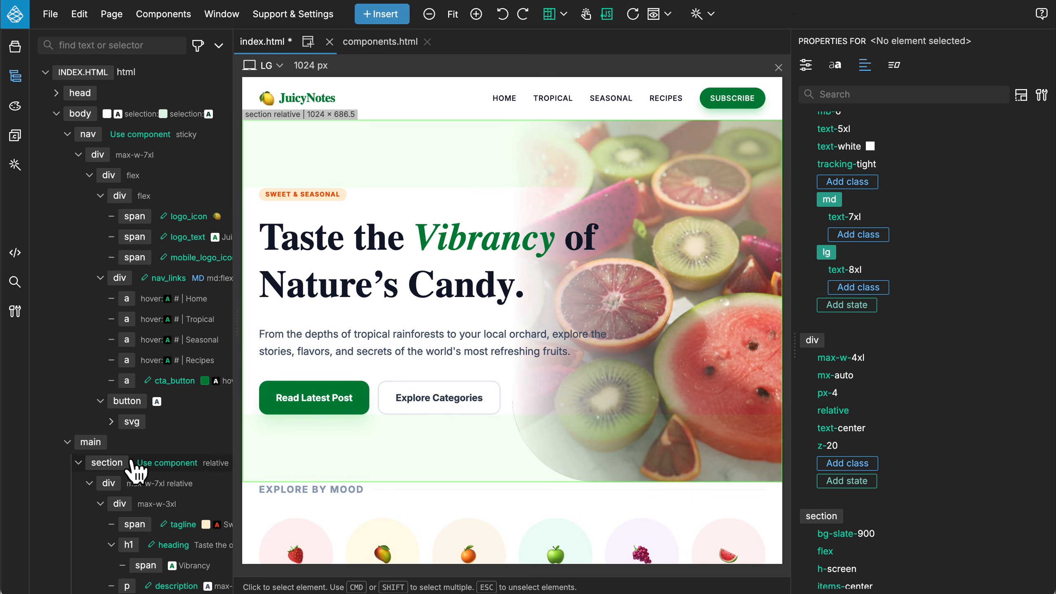
- Look over the AI assistant's API providers and the OpenRouter key and model settings, leaving the OpenRouter settings unchanged
{"action": "left_click", "coordinate": [16, 166]}
{"action": "left_click", "coordinate": [214, 579]}
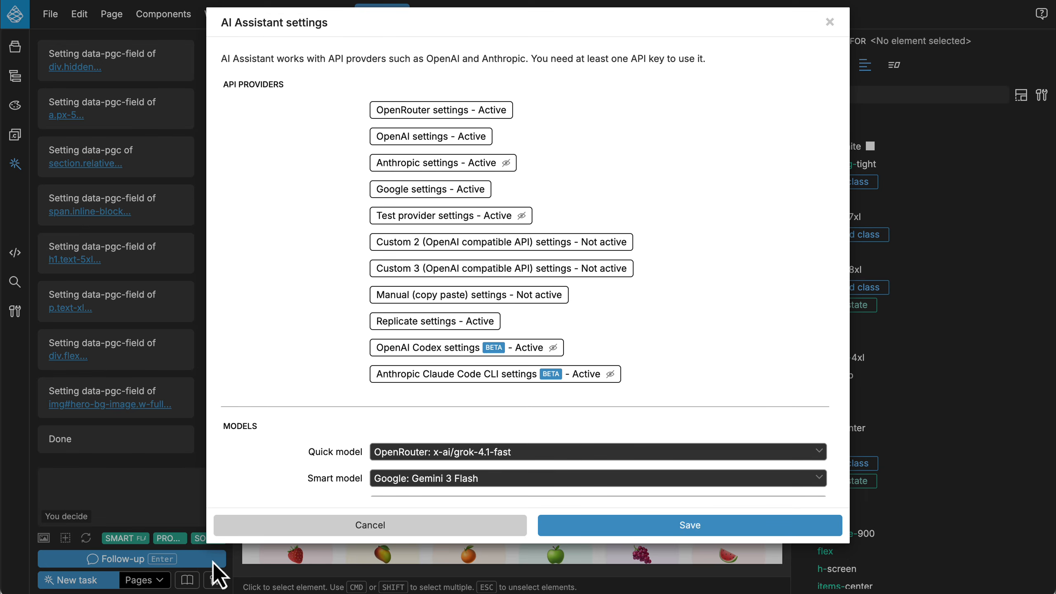
{"action": "left_click", "coordinate": [401, 111]}
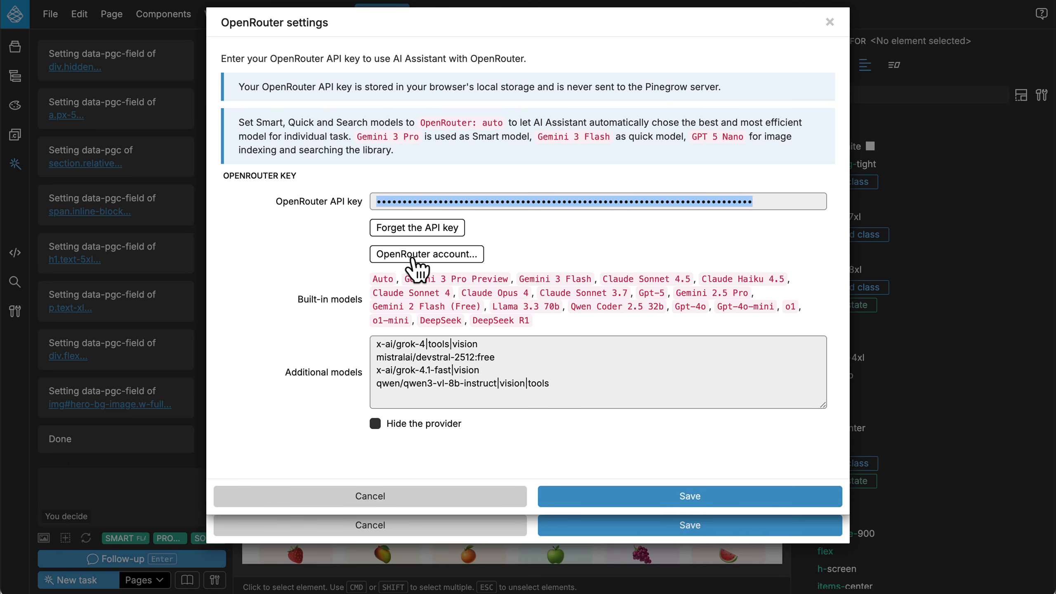
{"action": "left_click", "coordinate": [420, 501]}
- Set the AI assistant's quick, smart and search models all to "OpenRouter: Auto"
{"action": "scroll", "coordinate": [358, 333], "scroll_direction": "down", "scroll_amount": 4}
{"action": "left_click", "coordinate": [401, 305]}
{"action": "mouse_move", "coordinate": [436, 361]}
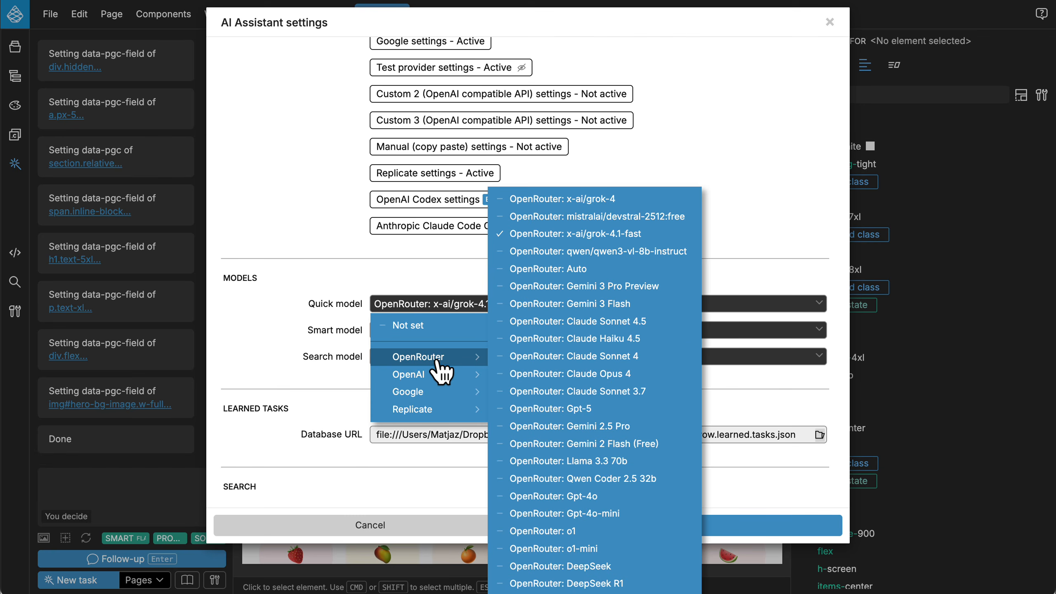
{"action": "left_click", "coordinate": [570, 268]}
{"action": "left_click", "coordinate": [440, 335]}
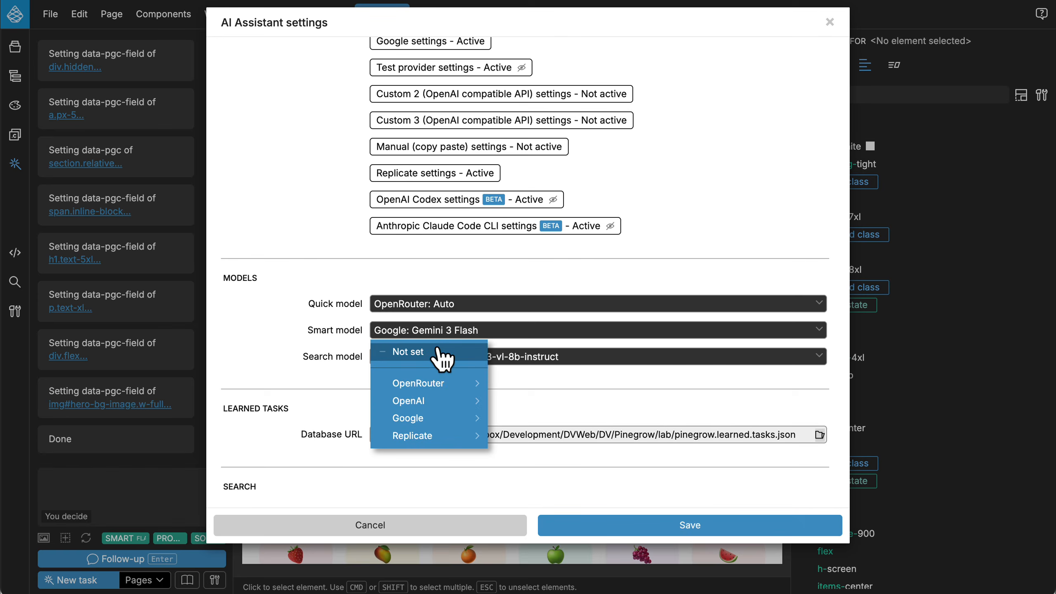
{"action": "mouse_move", "coordinate": [437, 383]}
{"action": "left_click", "coordinate": [579, 305]}
{"action": "left_click", "coordinate": [435, 357]}
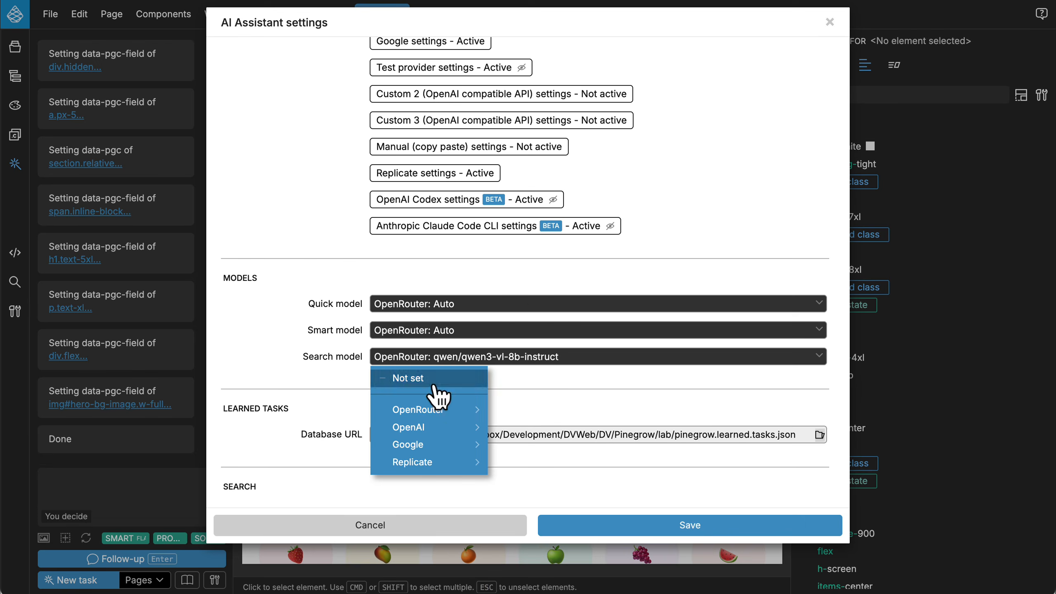
{"action": "mouse_move", "coordinate": [436, 409]}
{"action": "left_click", "coordinate": [584, 304]}
- Choose the provider for generating images with AI and save the assistant settings
{"action": "scroll", "coordinate": [304, 384], "scroll_direction": "down", "scroll_amount": 5}
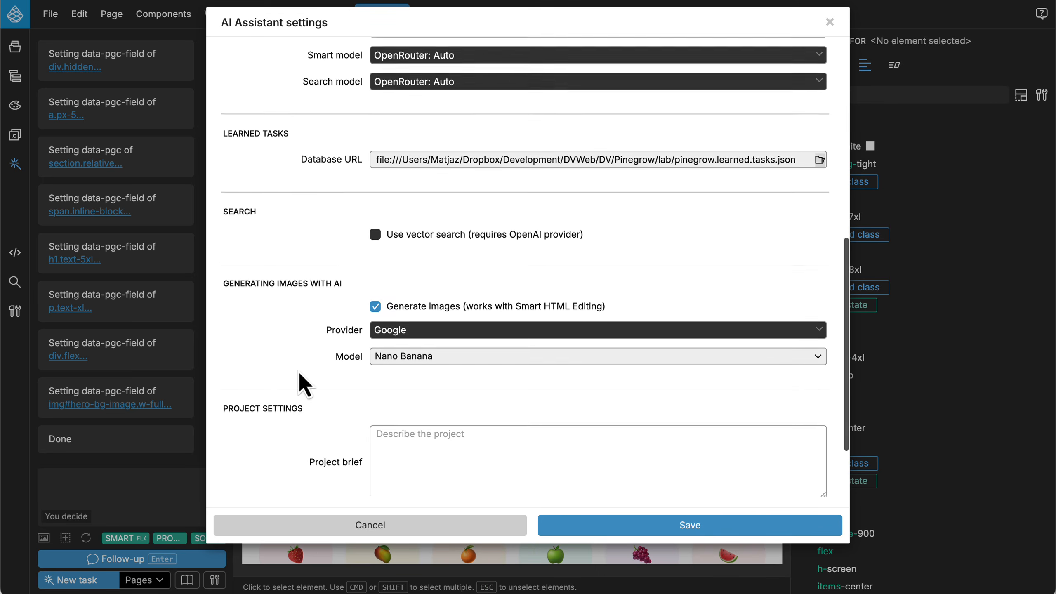
{"action": "left_click", "coordinate": [399, 331]}
{"action": "left_click", "coordinate": [420, 380]}
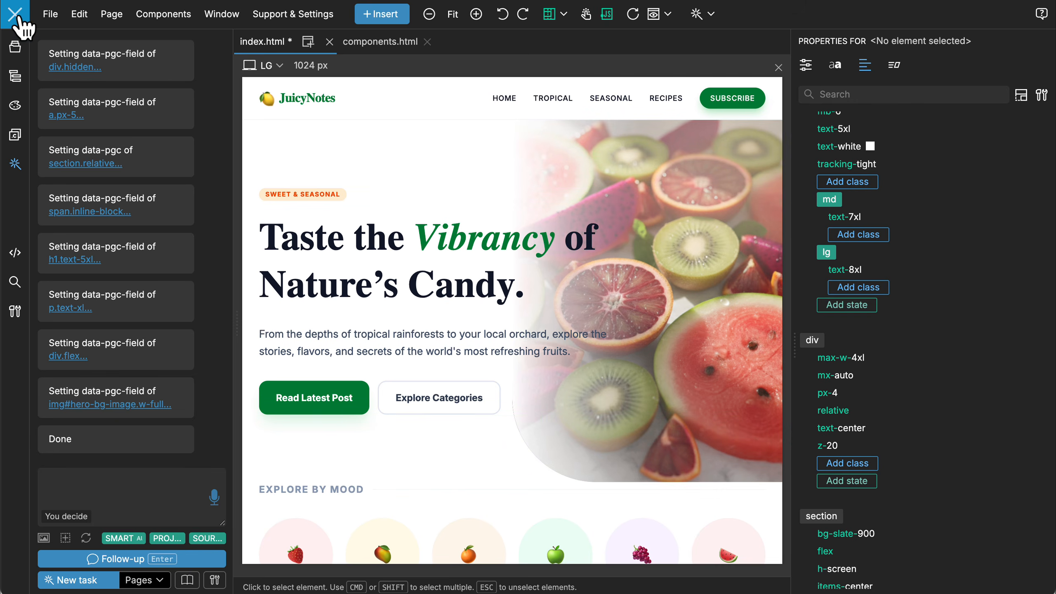
- Leave the fruit blog project, keeping it as "Juicy Fresh", and show the interactive tutorials on the start screen
{"action": "left_click", "coordinate": [18, 18]}
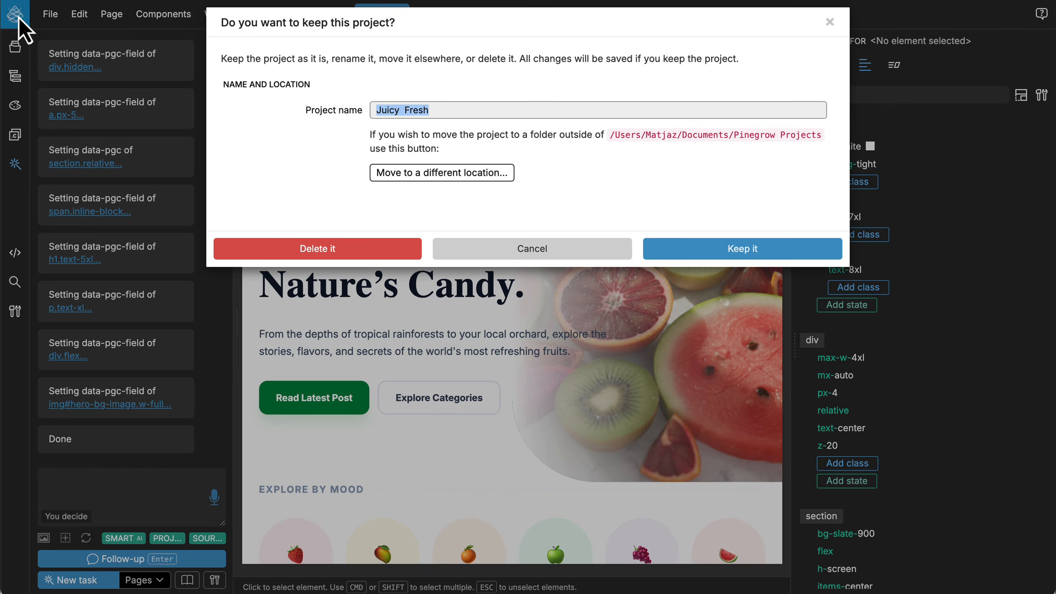
{"action": "left_click", "coordinate": [667, 250]}
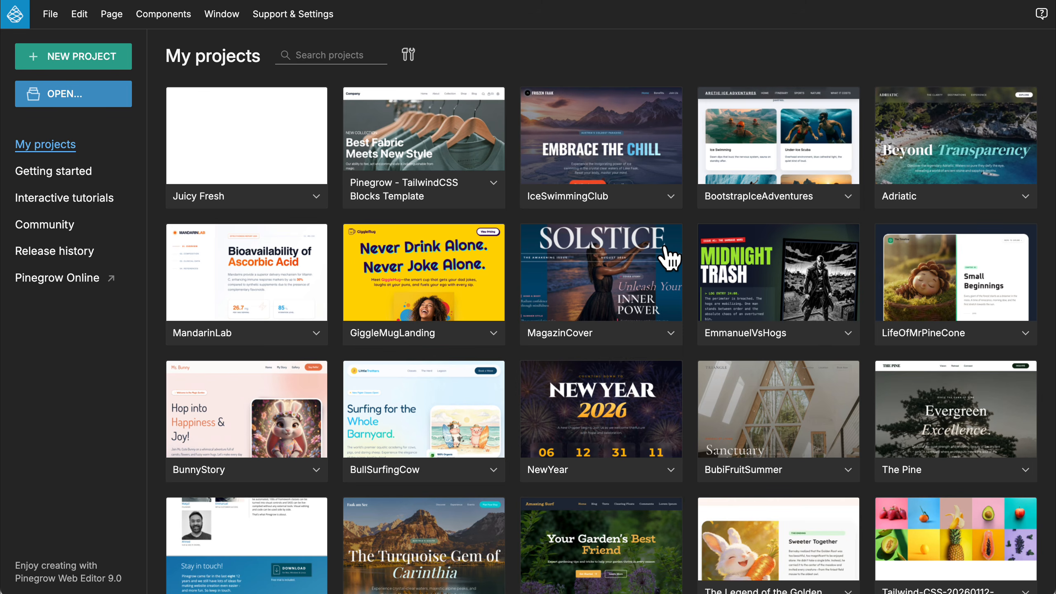
{"action": "left_click", "coordinate": [93, 204]}
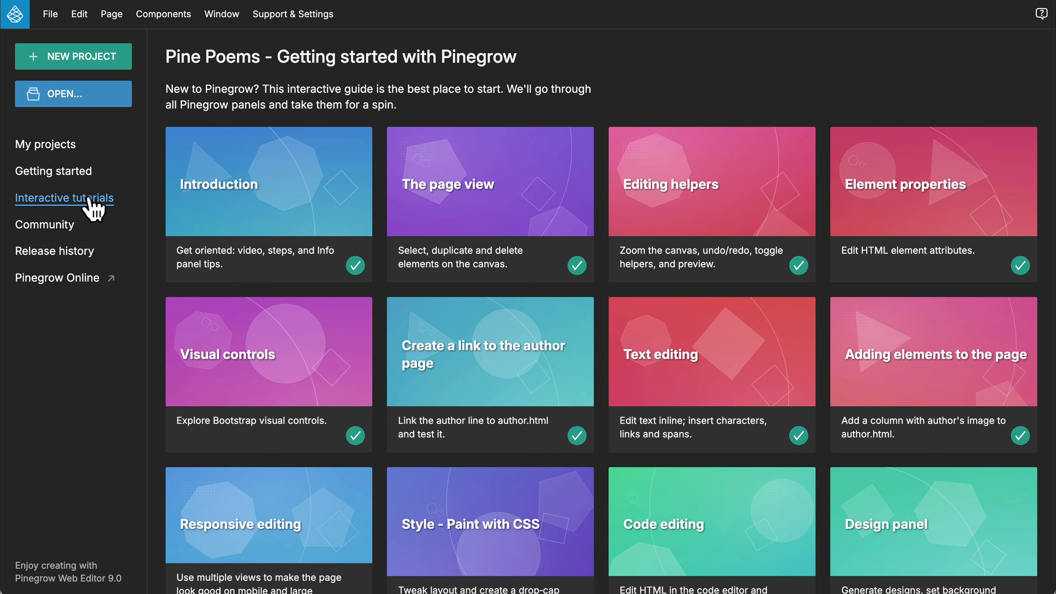